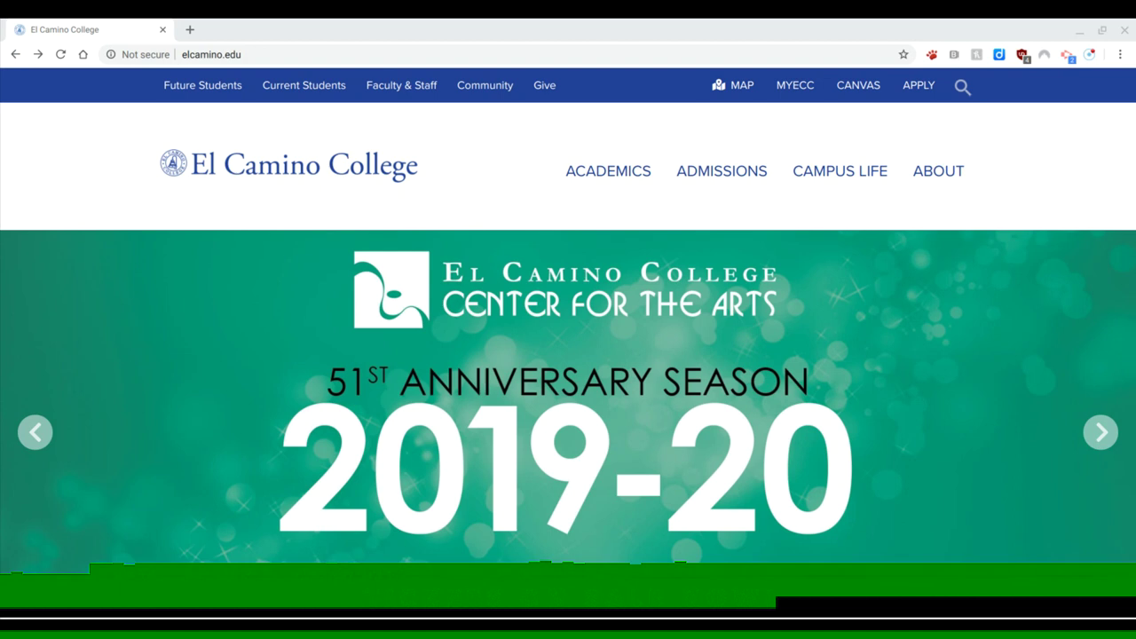
Go from the El Camino College homepage to the Library page and open the Library Databases (A-Z) list
scroll(660, 249, down, 7)
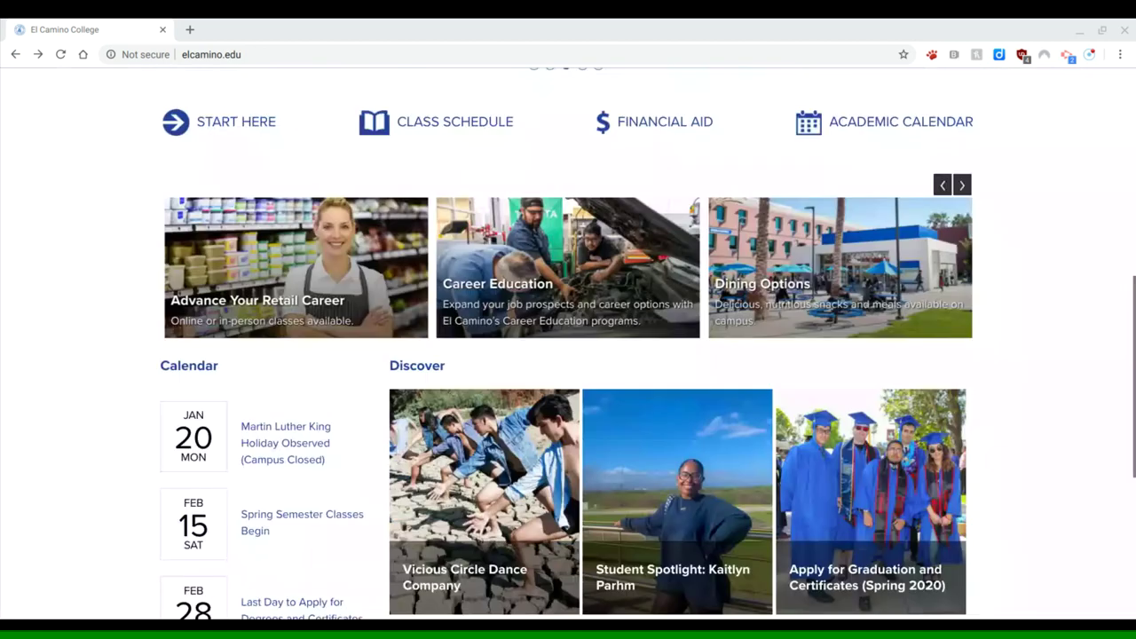
scroll(545, 343, down, 5)
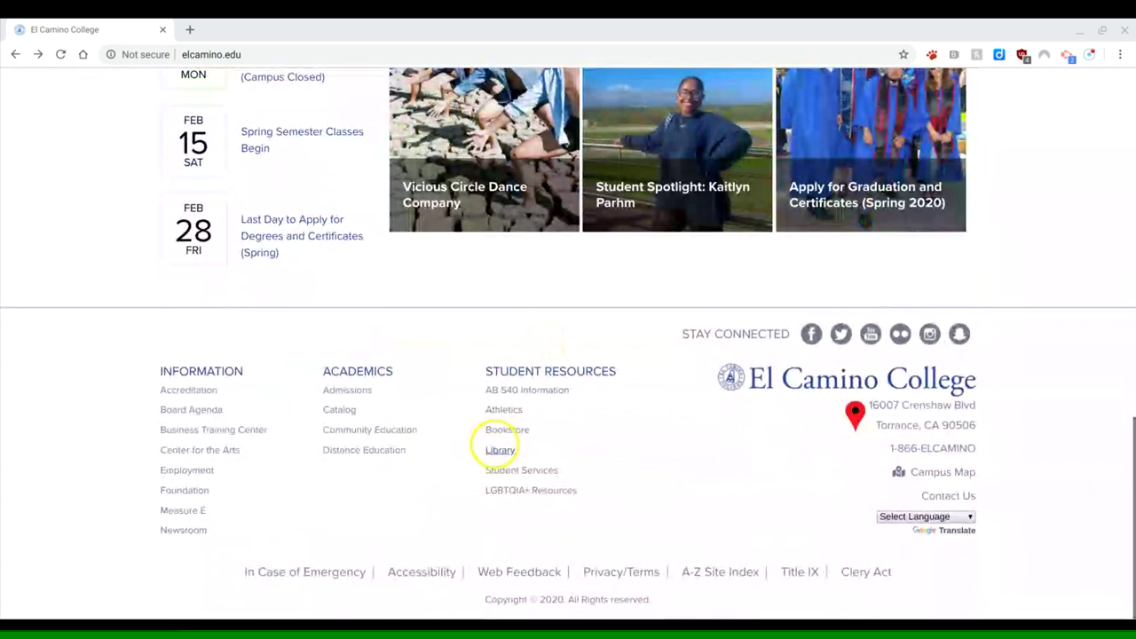
click(500, 450)
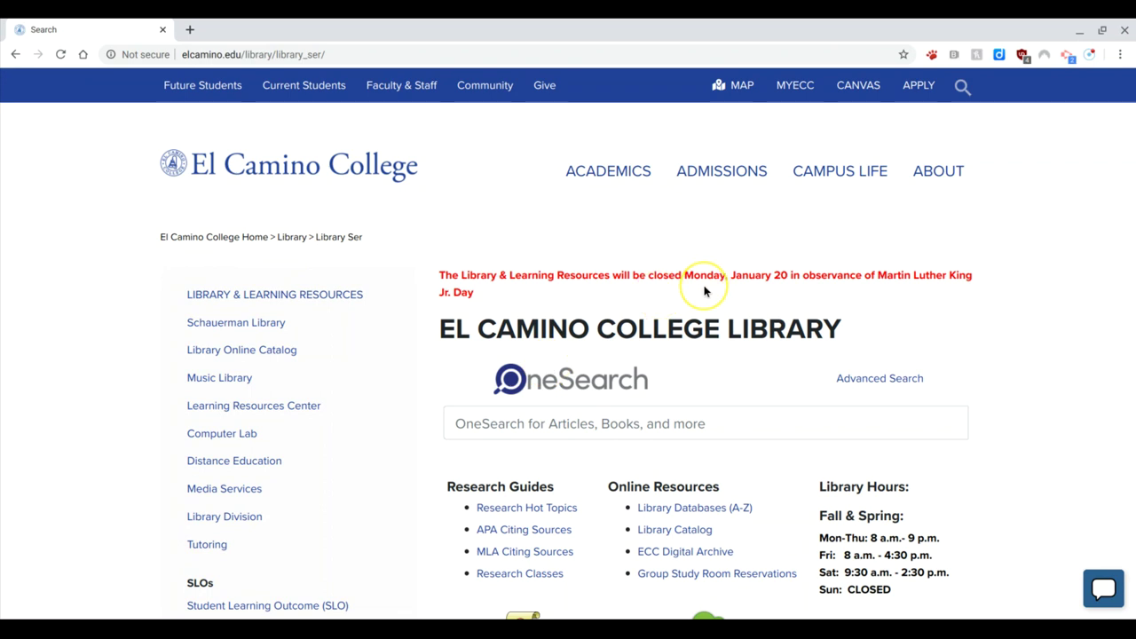
scroll(705, 292, down, 3)
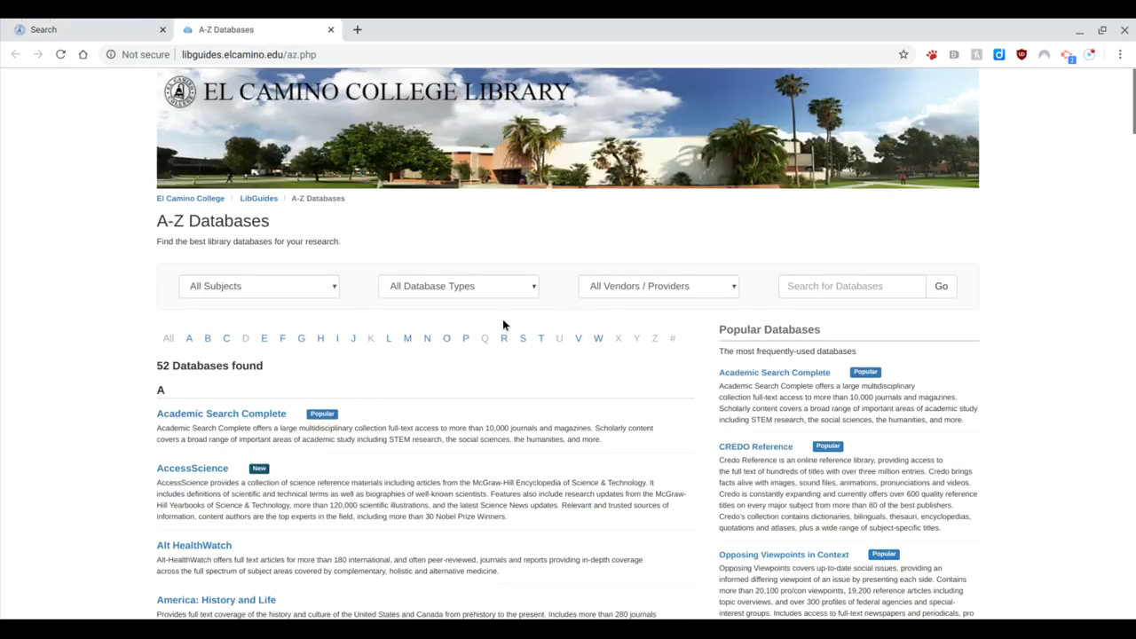
Look through the A-Z Databases list and open Academic Search Complete
scroll(434, 388, down, 7)
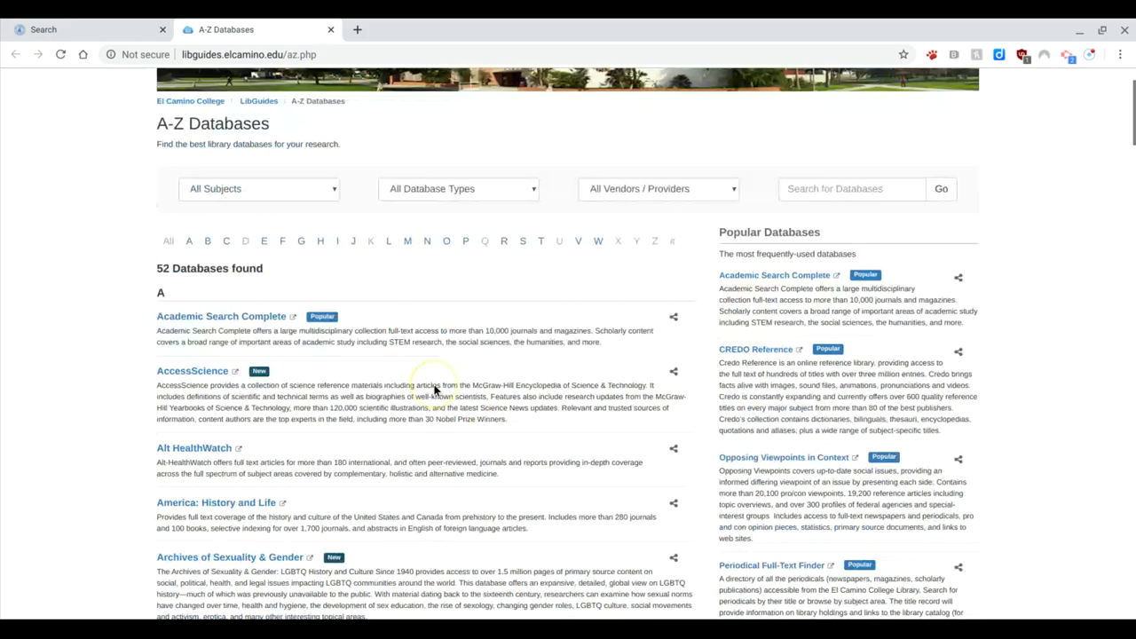
scroll(434, 388, down, 5)
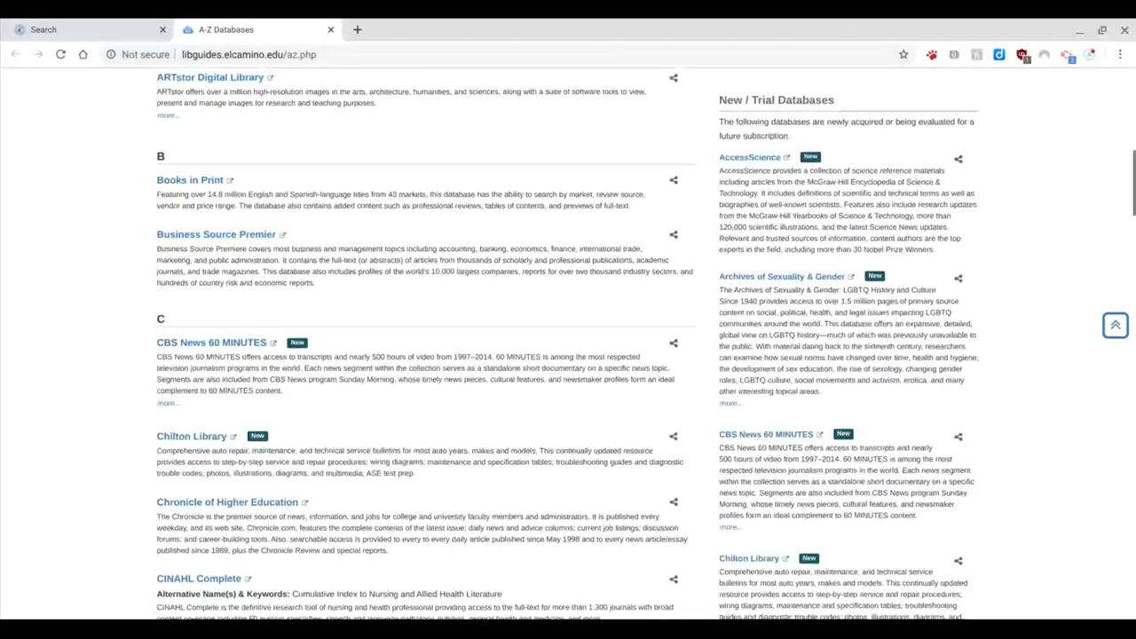
scroll(568, 344, up, 8)
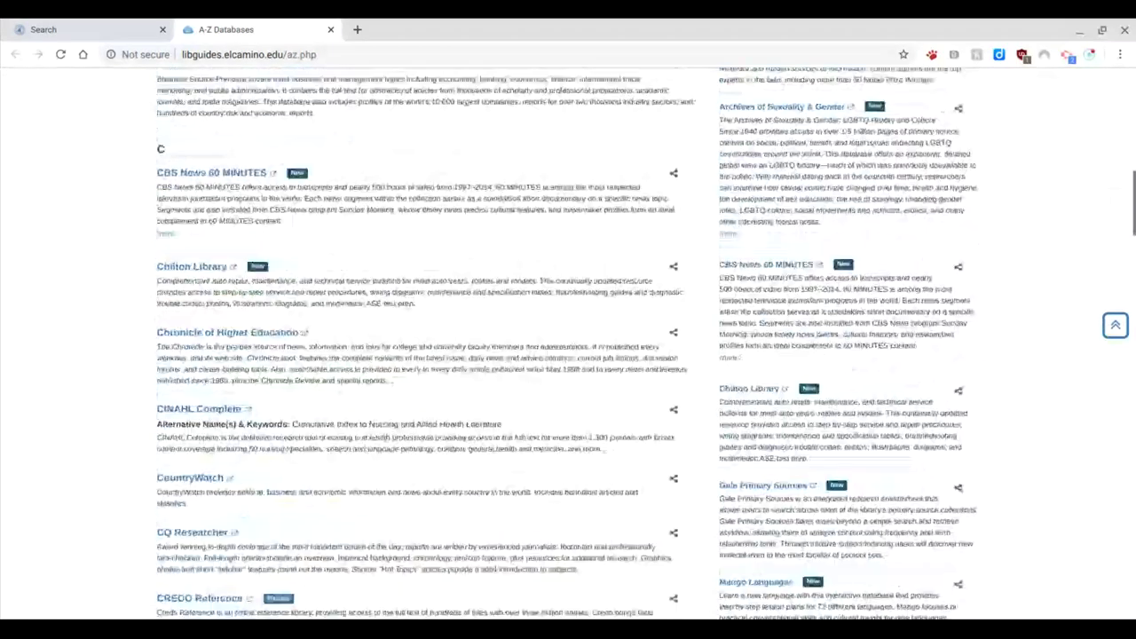
scroll(568, 344, up, 2)
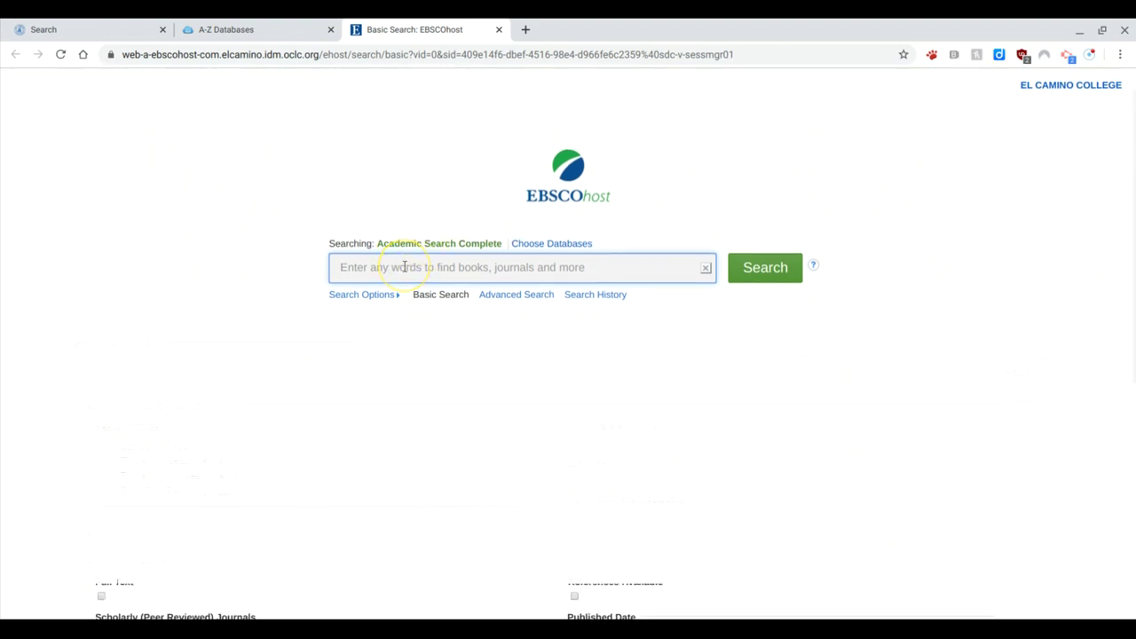
Search Academic Search Complete for the suggested phrase "food insecurity in the united states"
text(food )
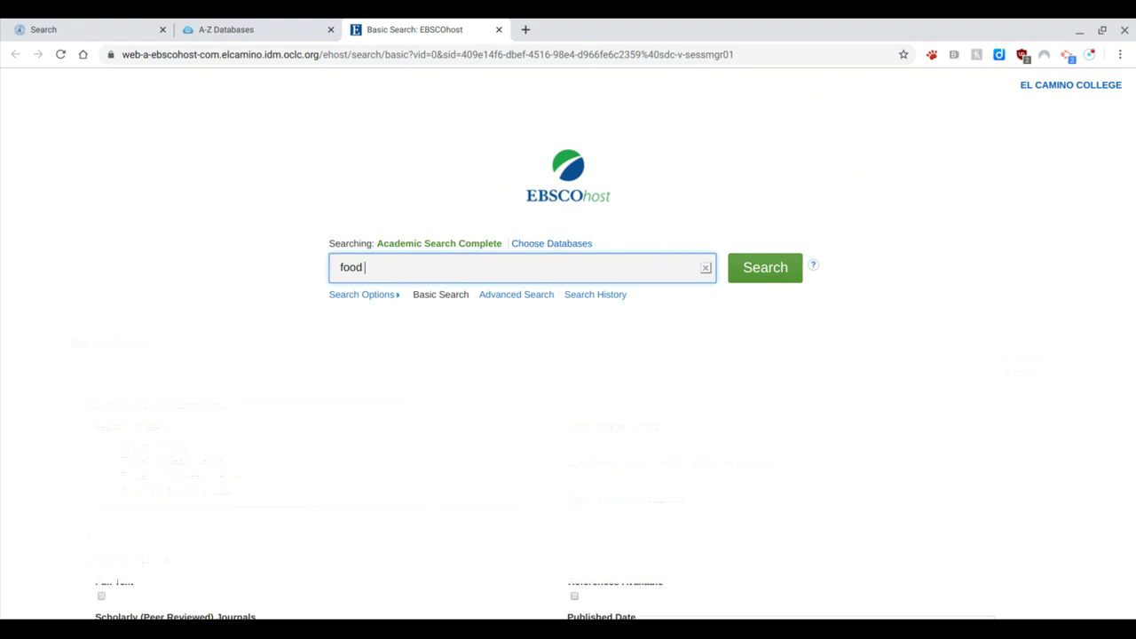
text(in)
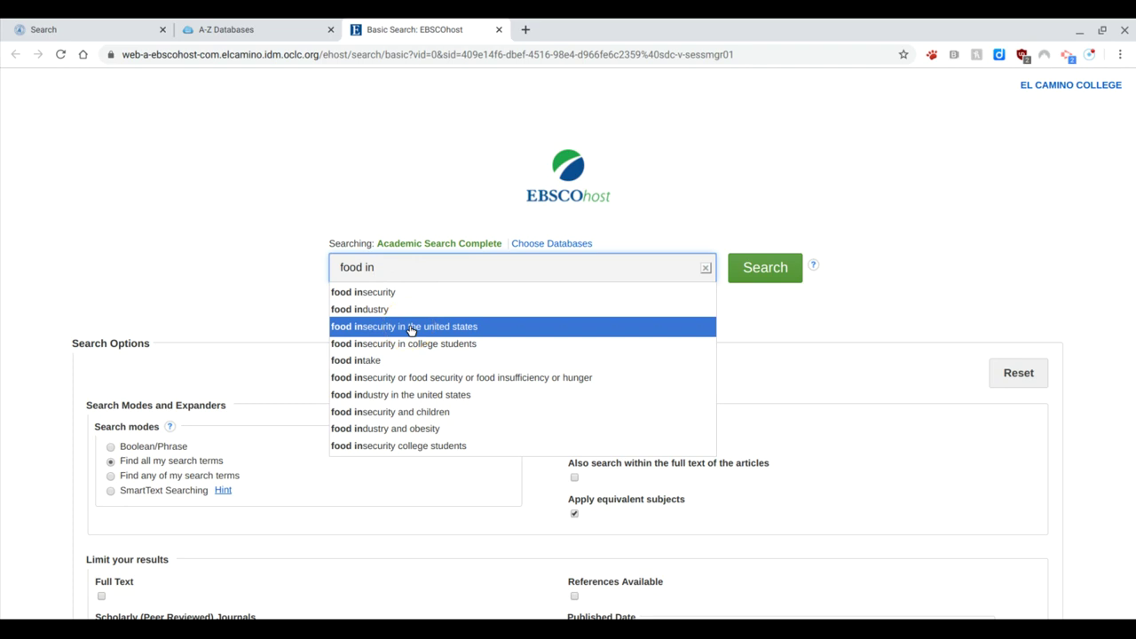
click(411, 328)
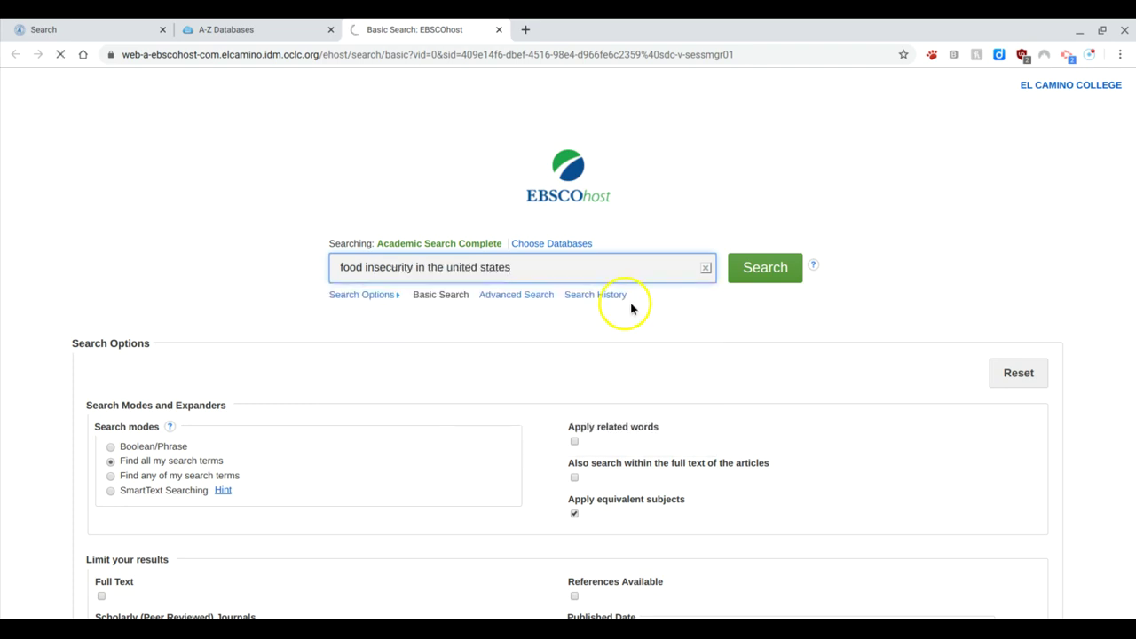
click(757, 278)
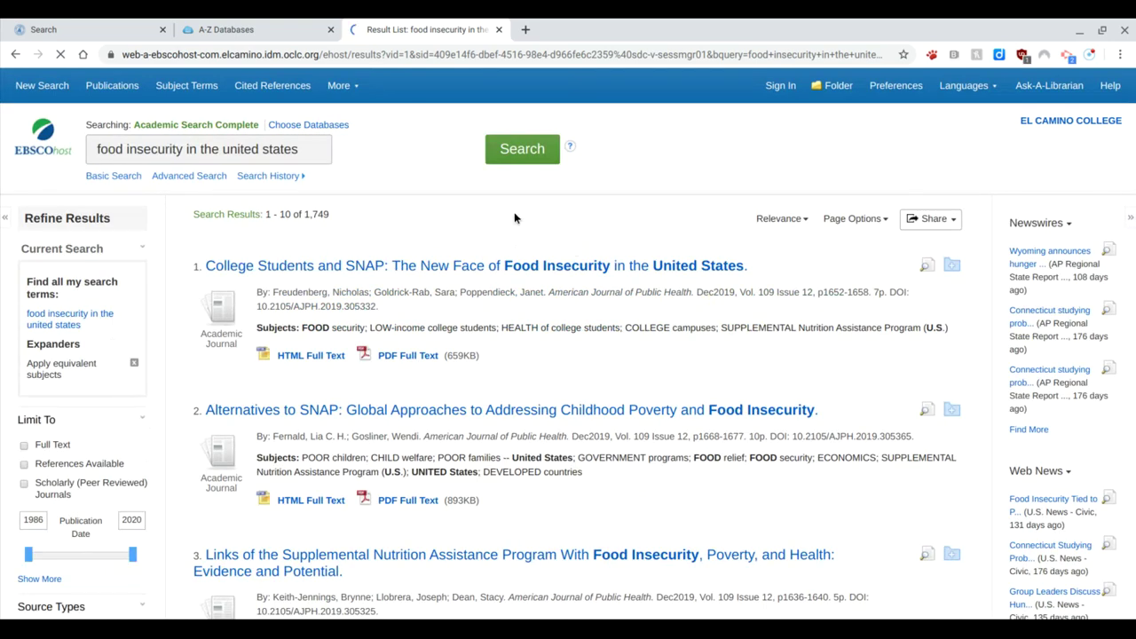
Limit the search results to publication dates starting from 2018
scroll(514, 218, down, 1)
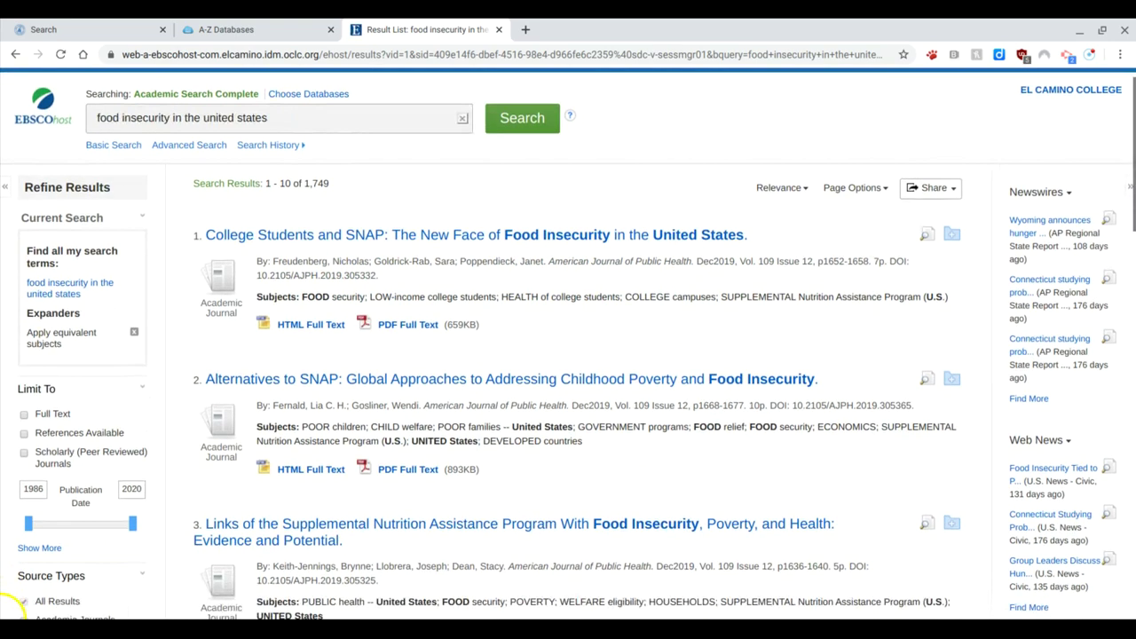
scroll(514, 219, down, 1)
scroll(12, 609, down, 1)
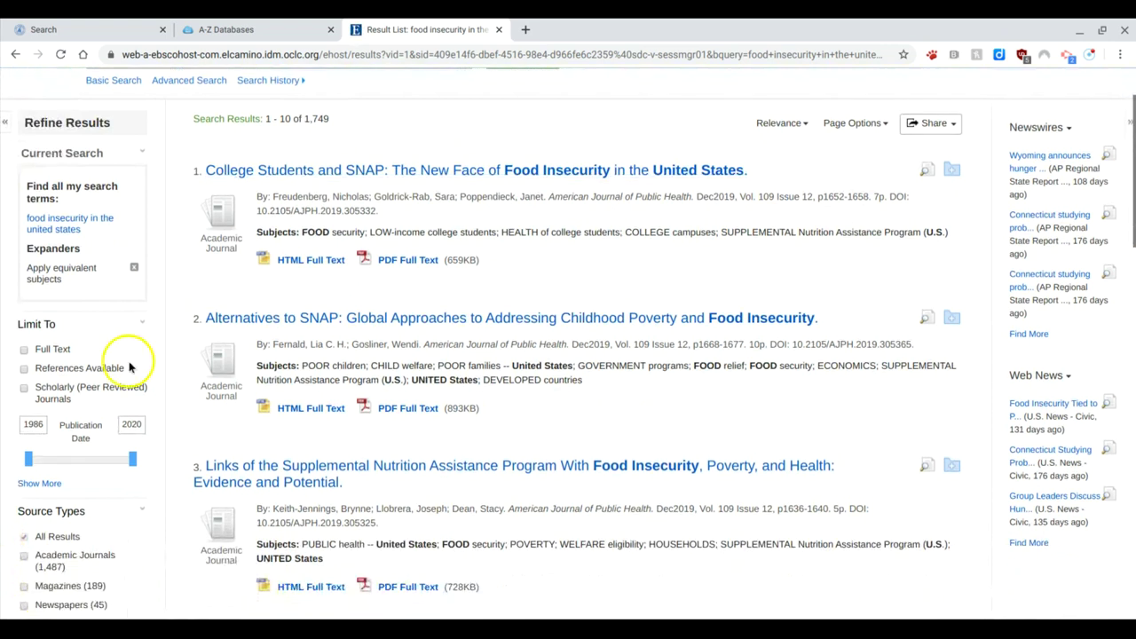
scroll(111, 431, down, 1)
scroll(111, 432, down, 3)
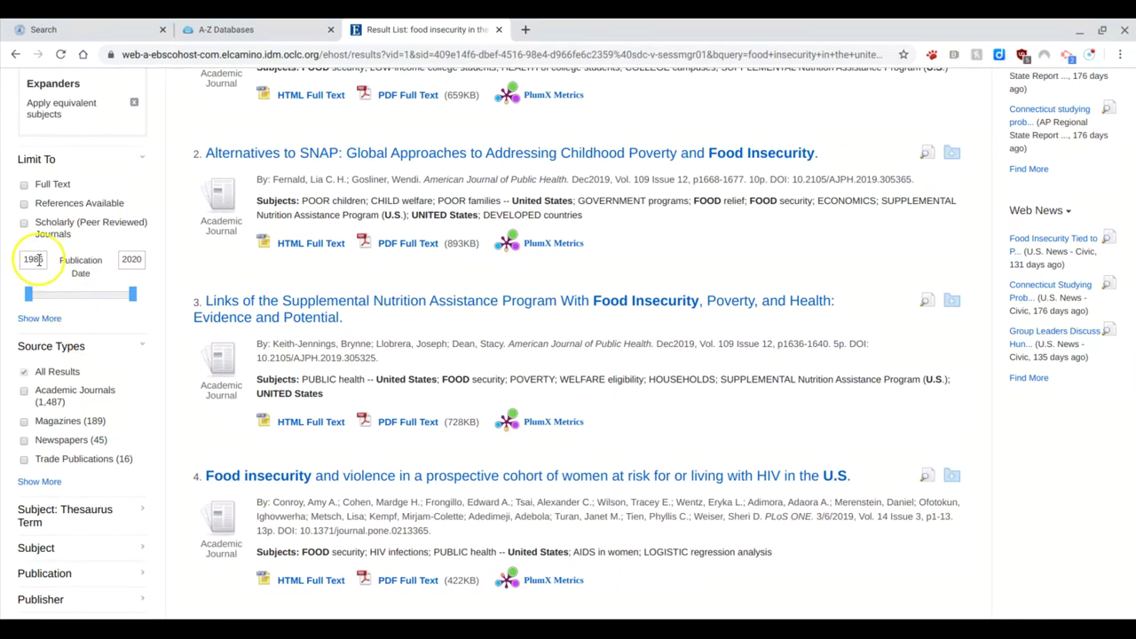
drag(43, 259, 21, 257)
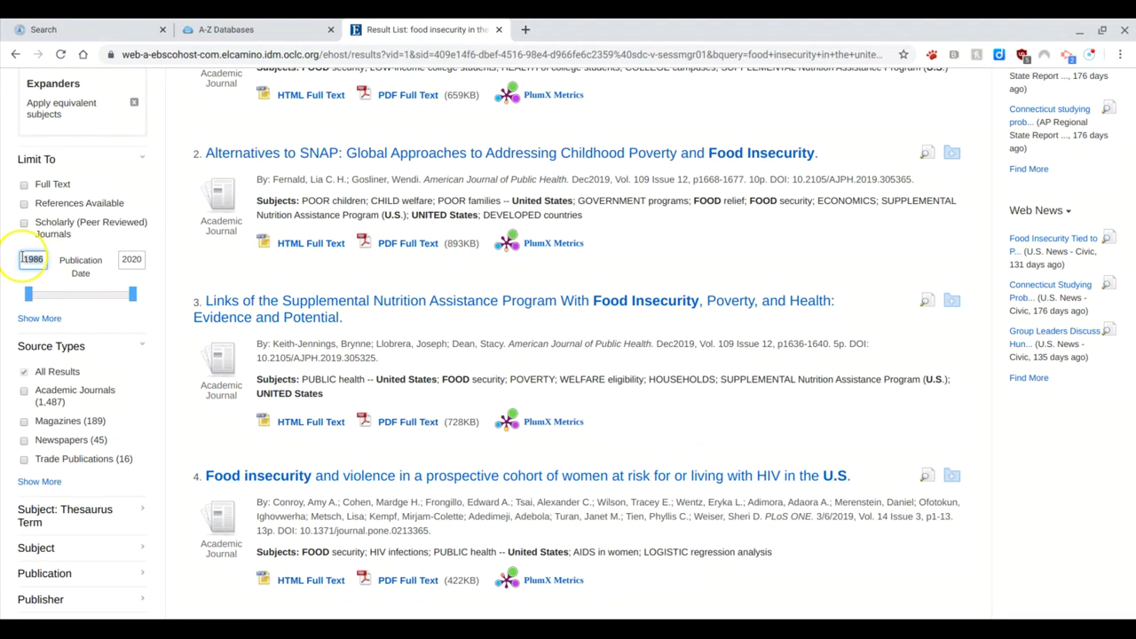
text(2018)
click(107, 262)
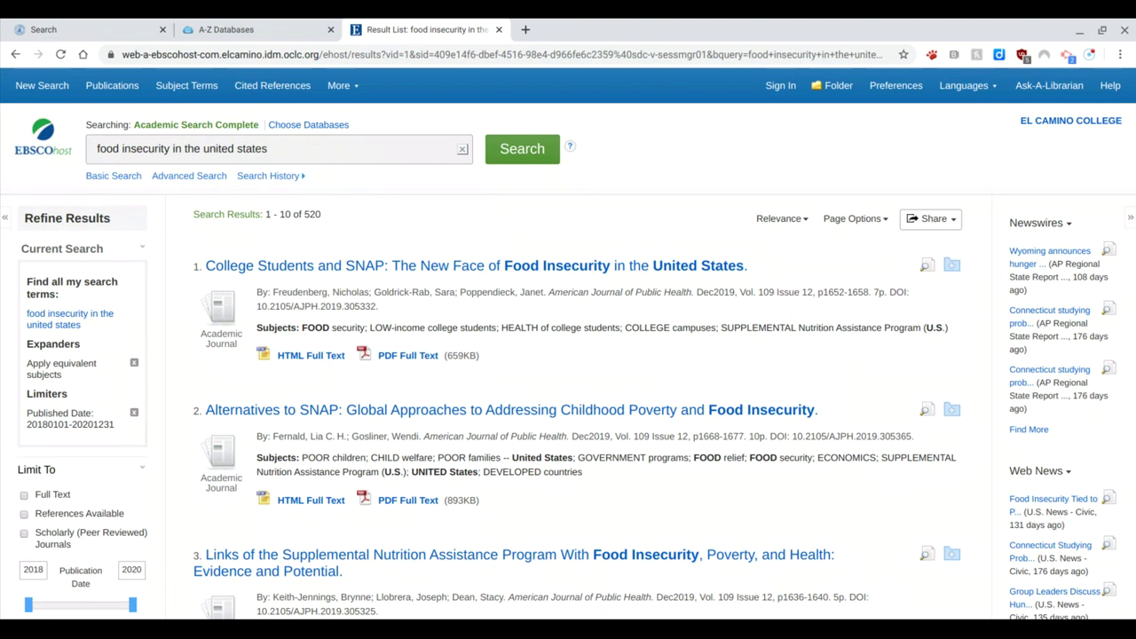
Look through the filtered results and open the article "College Students and SNAP: The New Face of Food Insecurity in the United States"
scroll(568, 343, down, 1)
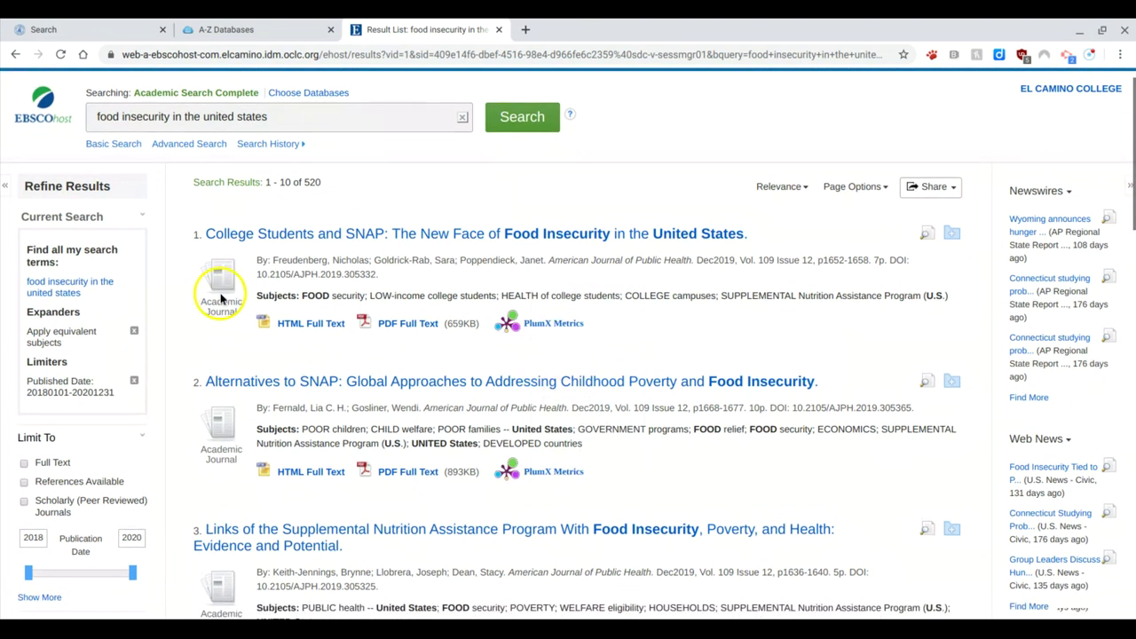
scroll(223, 430, down, 5)
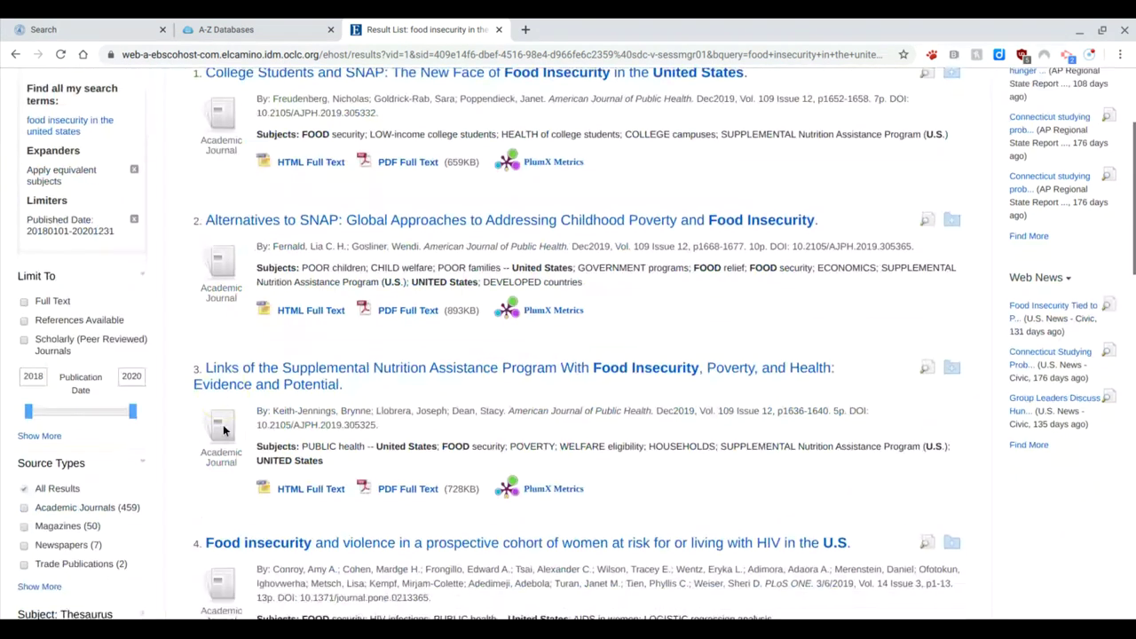
scroll(568, 344, down, 7)
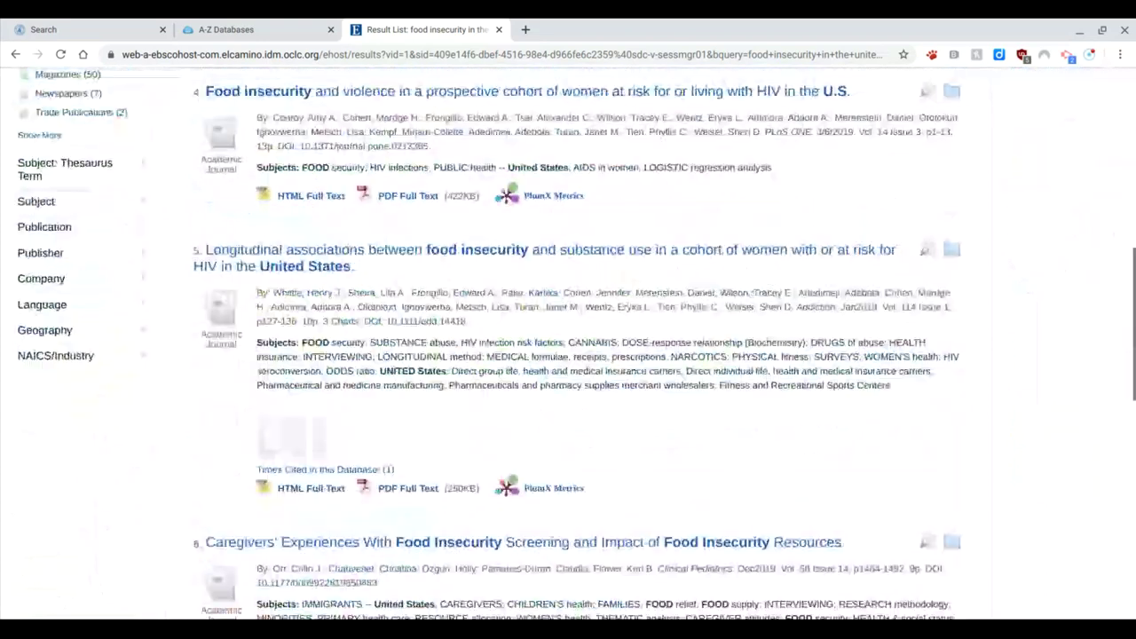
scroll(568, 343, down, 4)
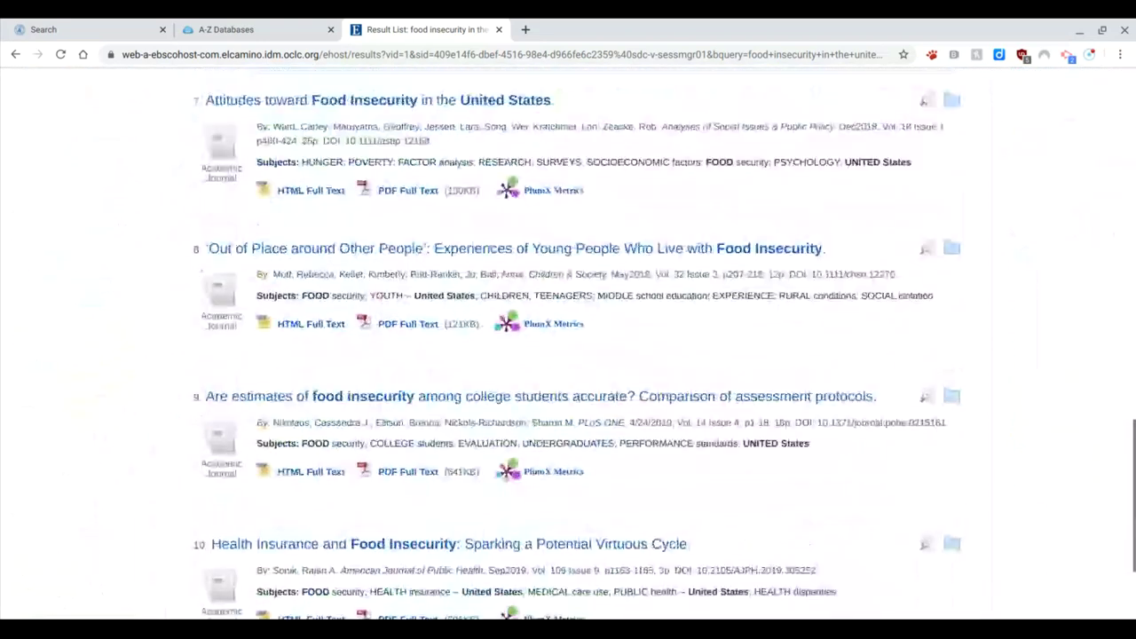
scroll(568, 343, up, 4)
scroll(568, 344, up, 12)
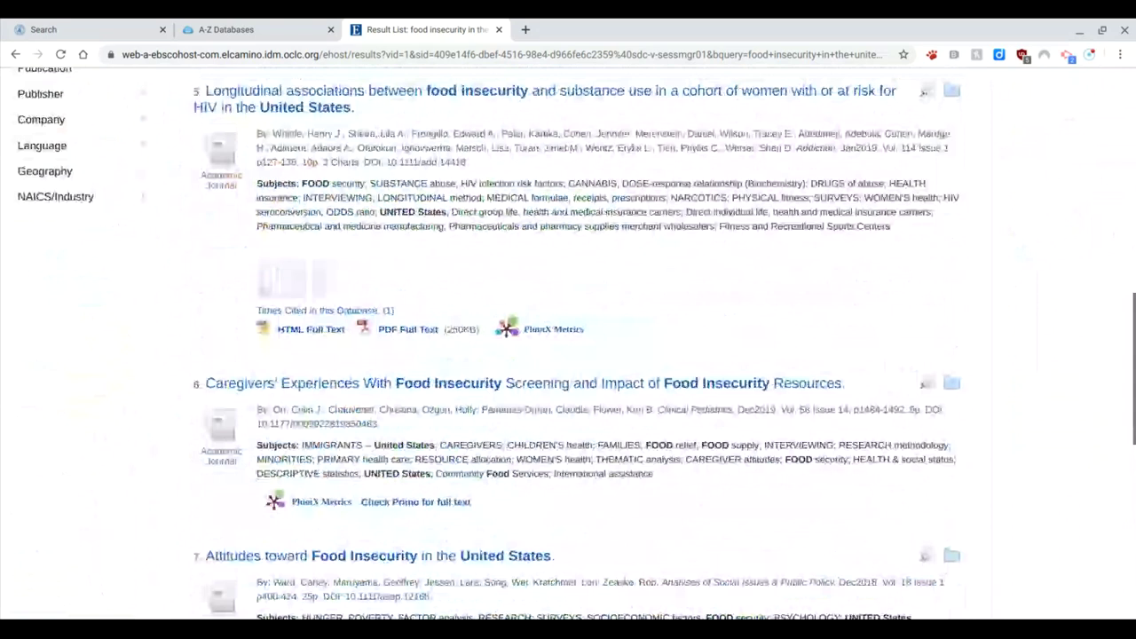
scroll(568, 343, up, 2)
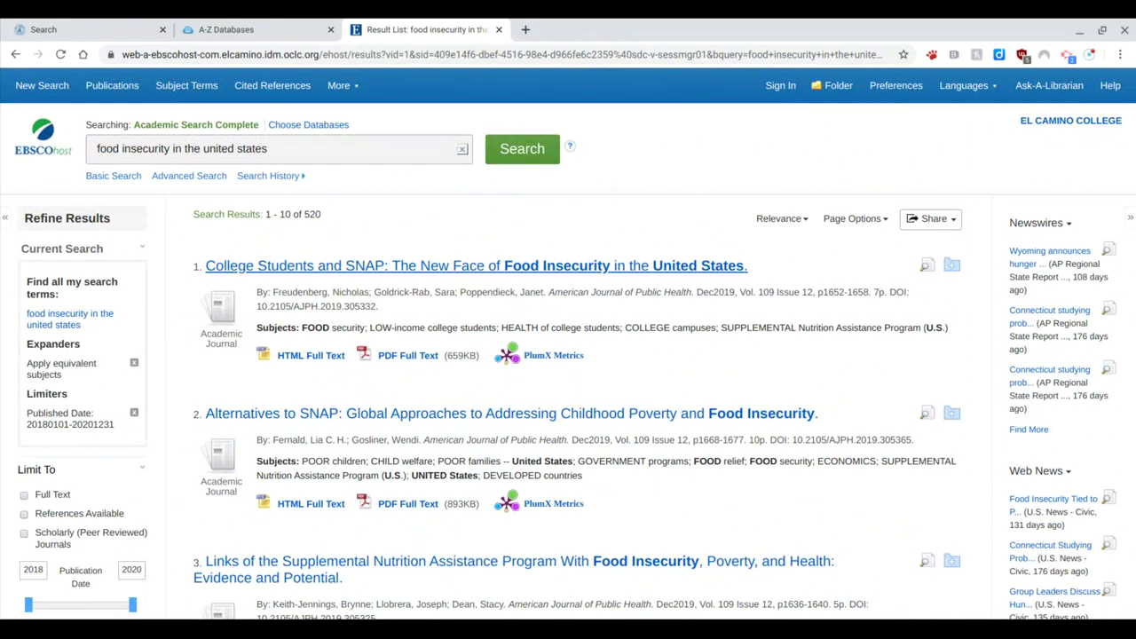
click(463, 269)
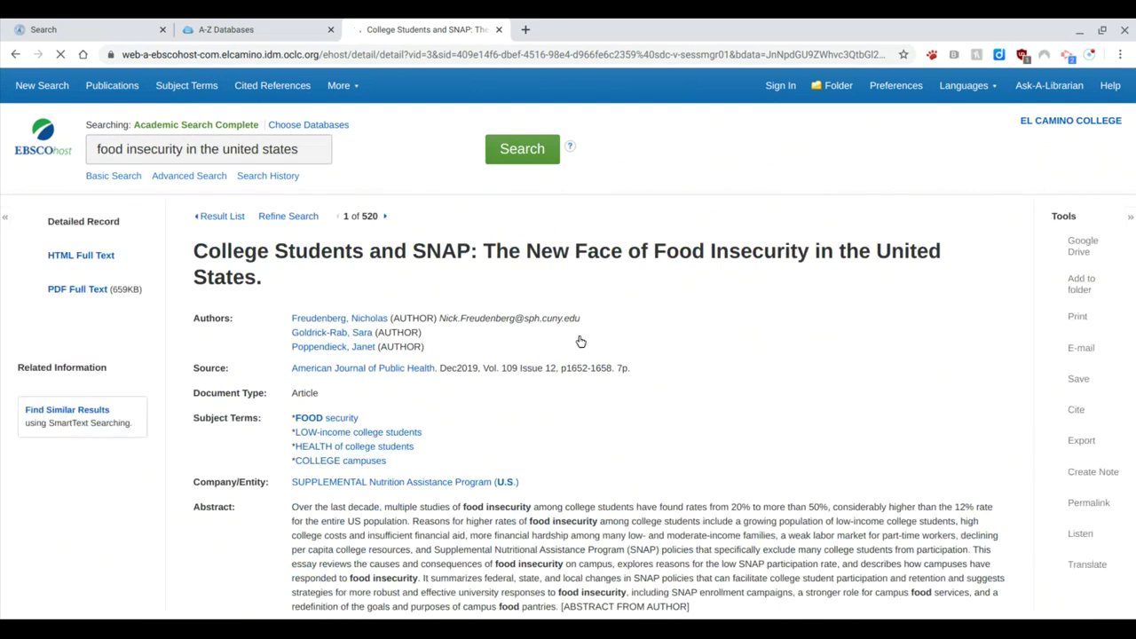
Review the article's detailed record and abstract, and open its PDF full text for viewing
scroll(579, 340, down, 2)
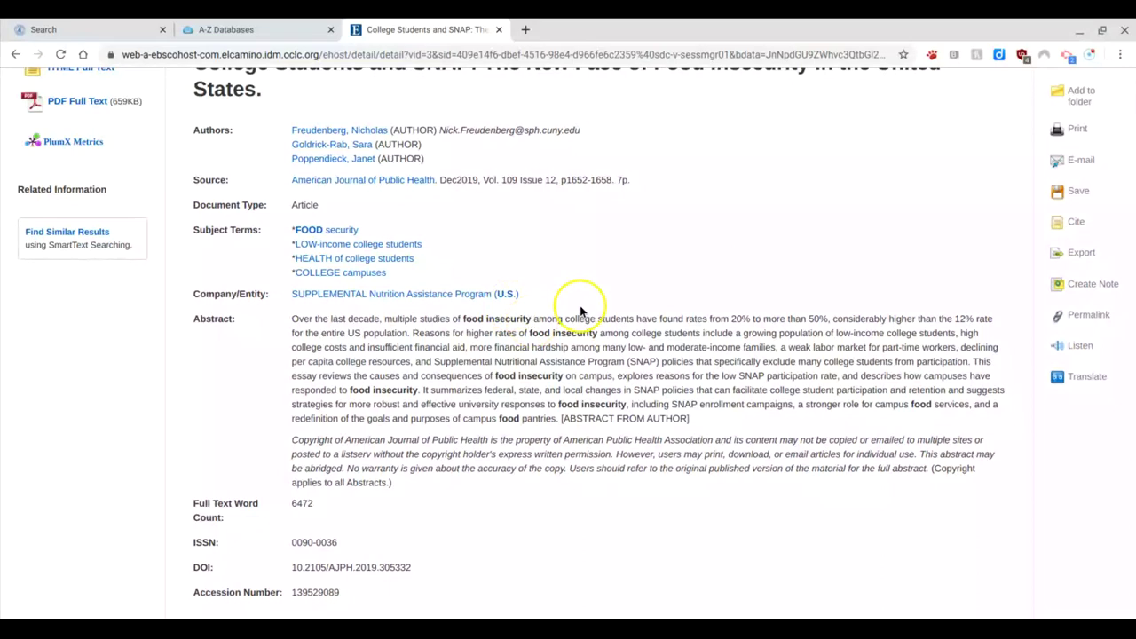
scroll(580, 310, up, 1)
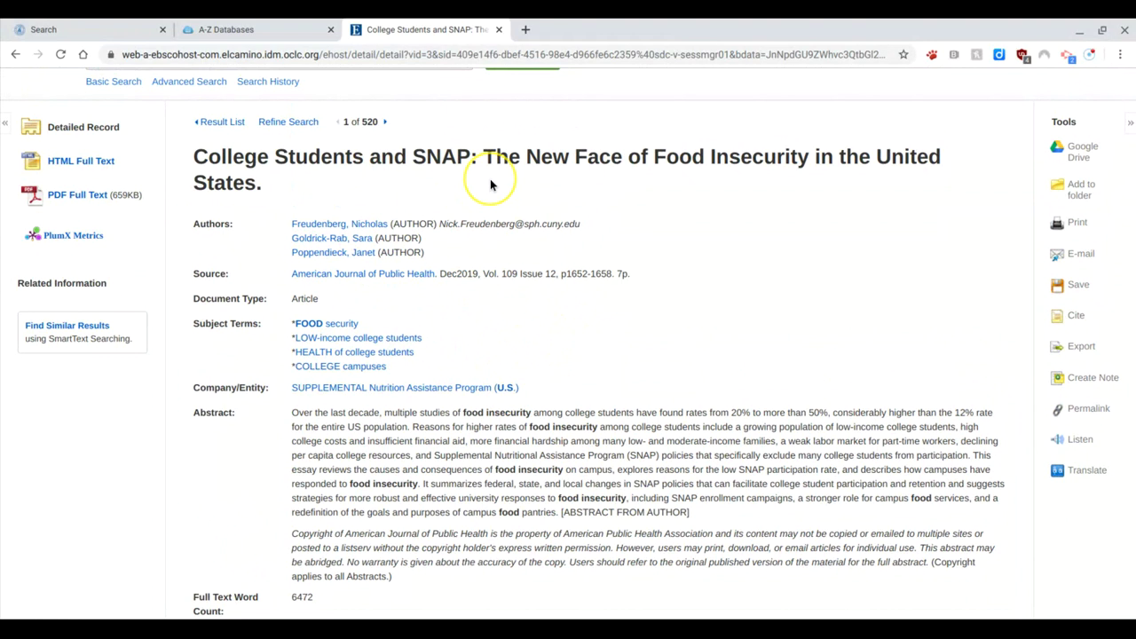
scroll(491, 180, down, 1)
scroll(490, 179, down, 4)
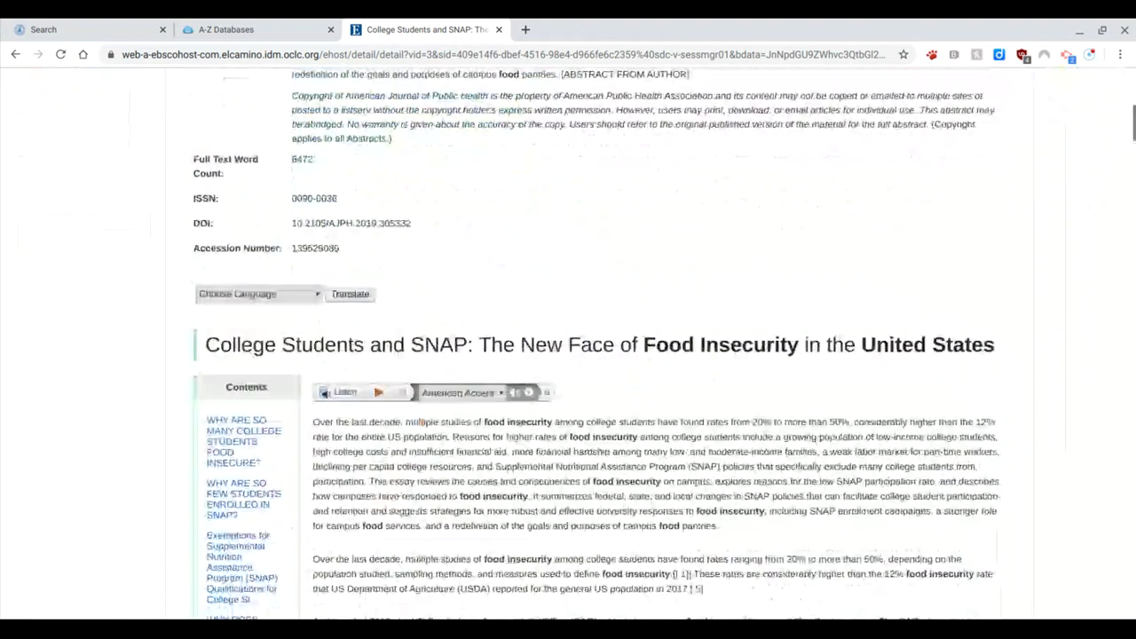
scroll(390, 247, down, 2)
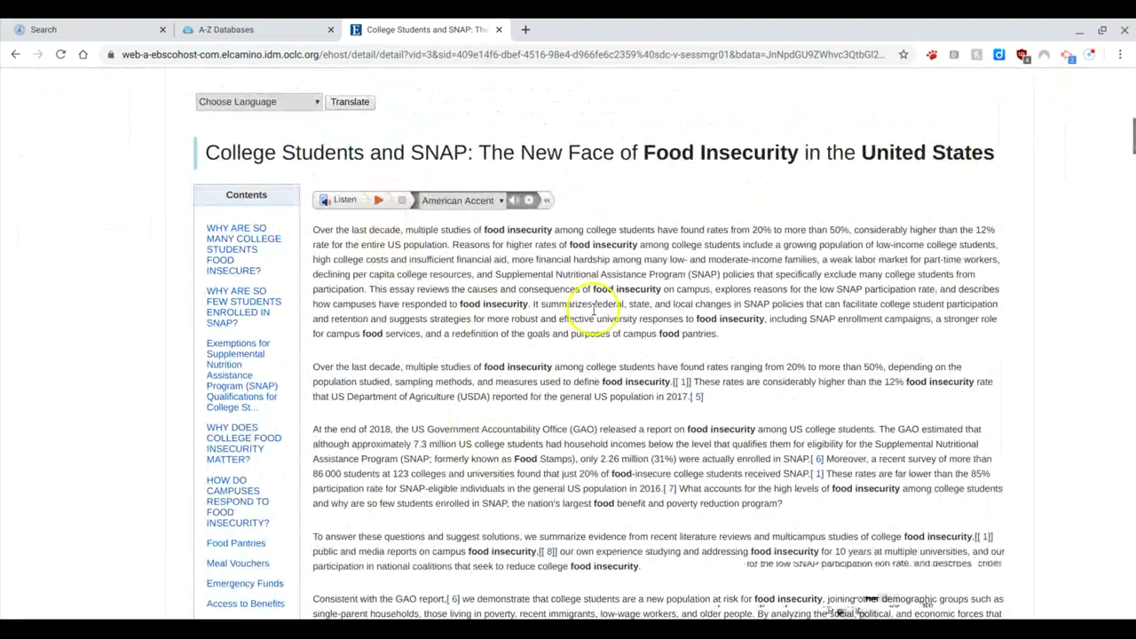
scroll(594, 309, up, 2)
scroll(594, 309, up, 6)
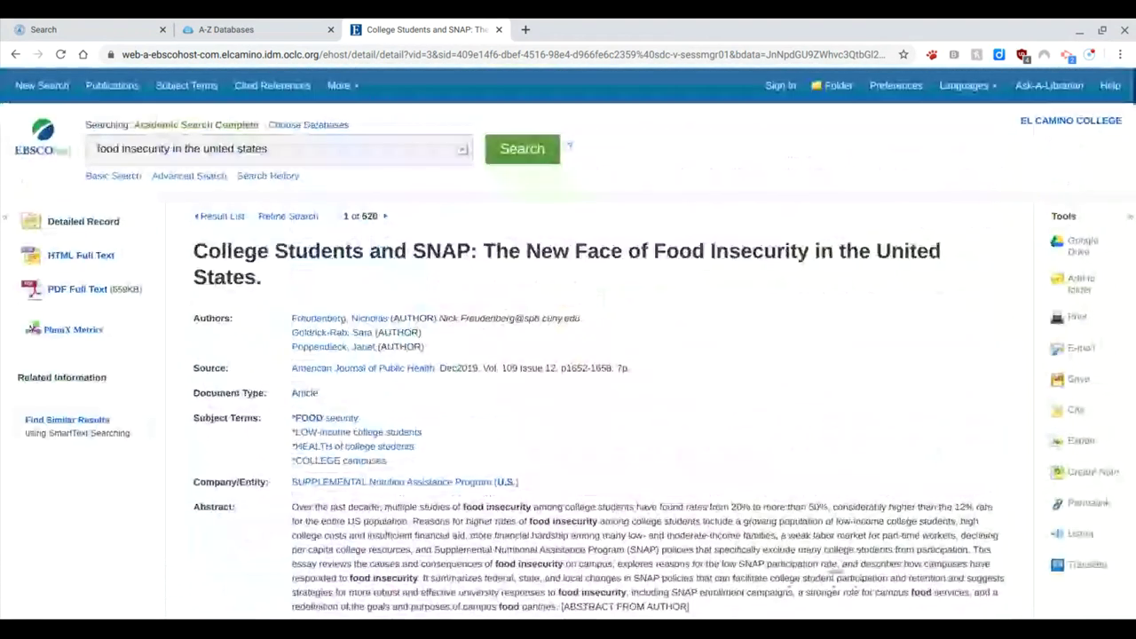
click(80, 291)
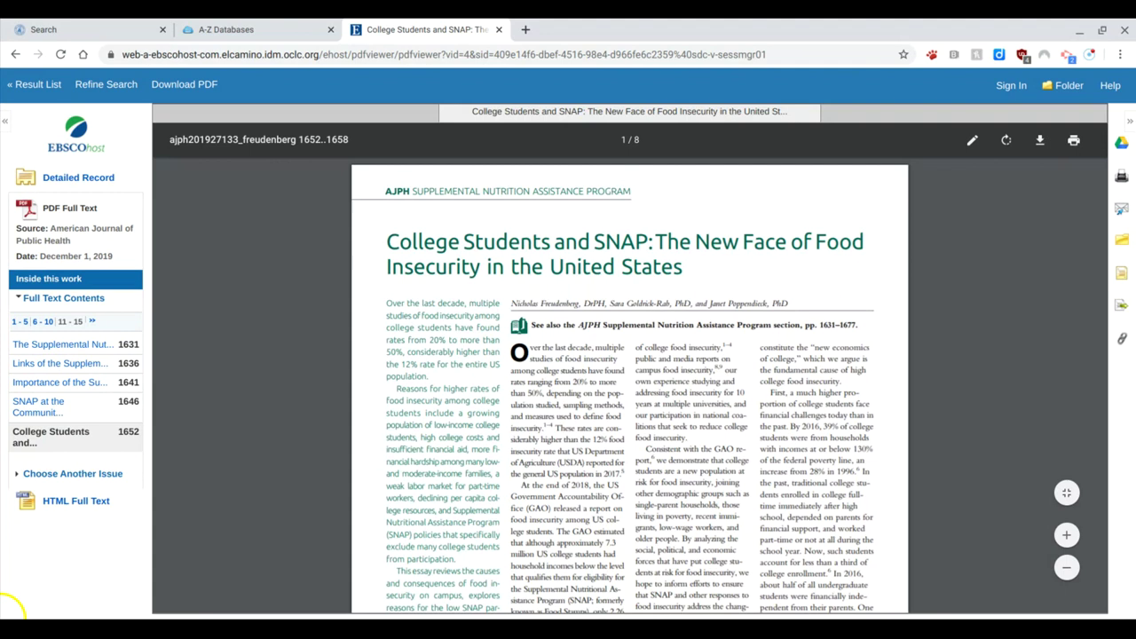
scroll(727, 396, down, 3)
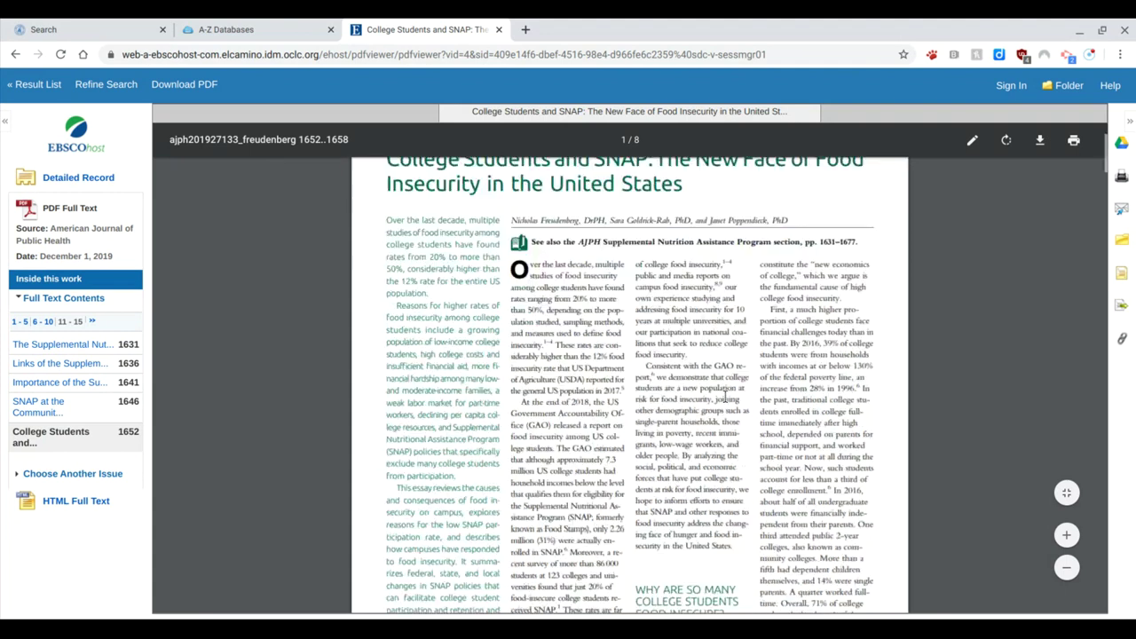
scroll(726, 396, up, 2)
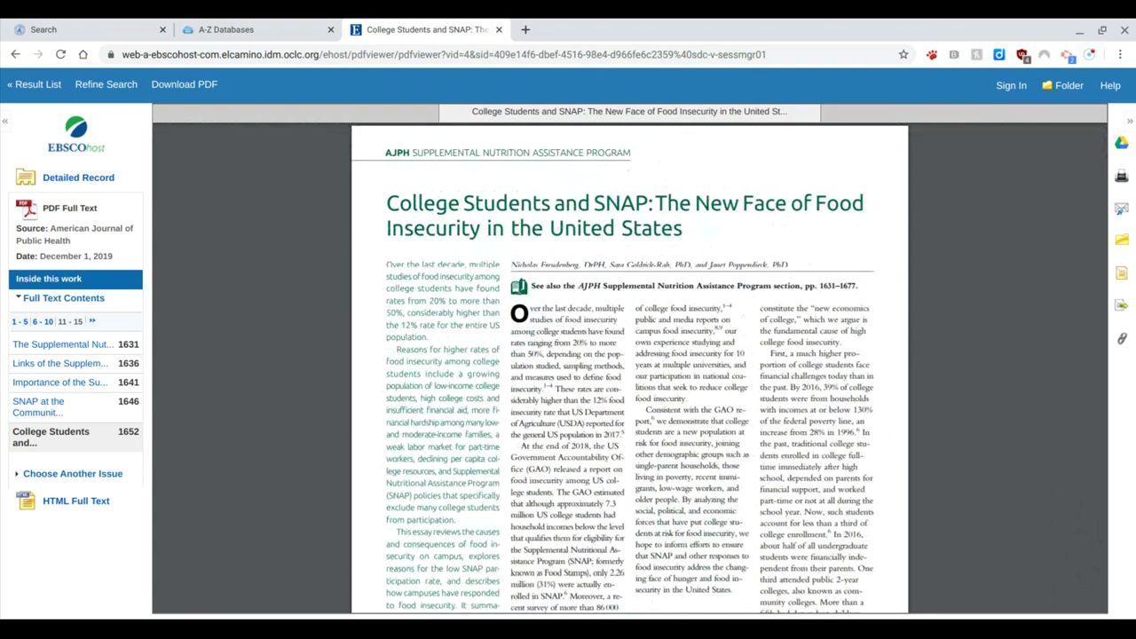
Display the article's citation formats and look through them to the MLA entry
click(1120, 209)
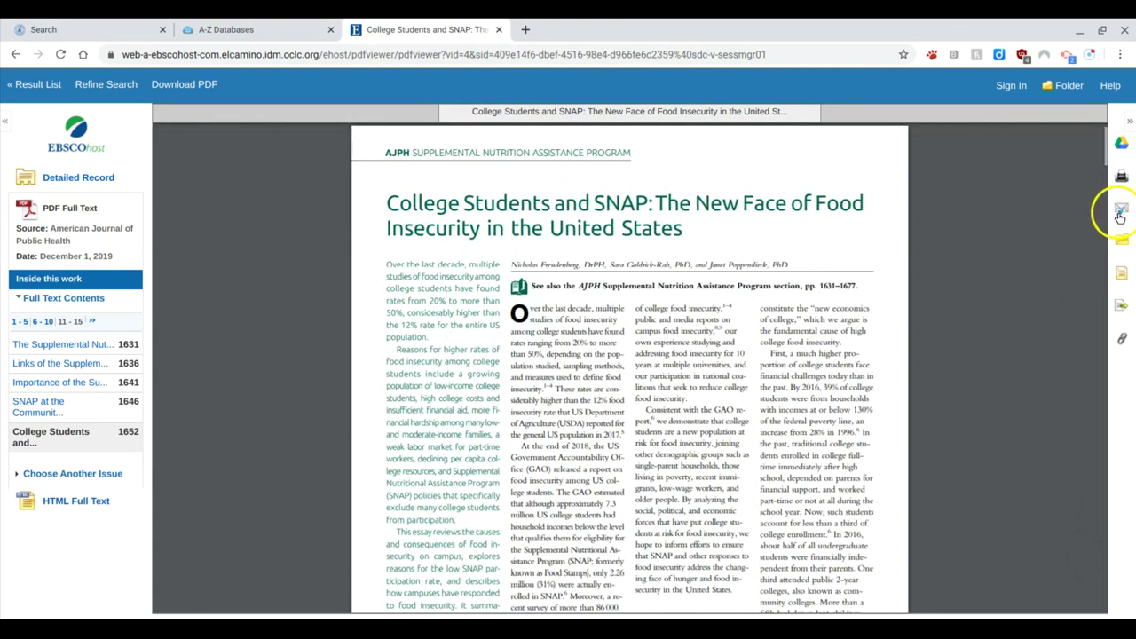
click(1123, 147)
click(1122, 148)
click(1122, 274)
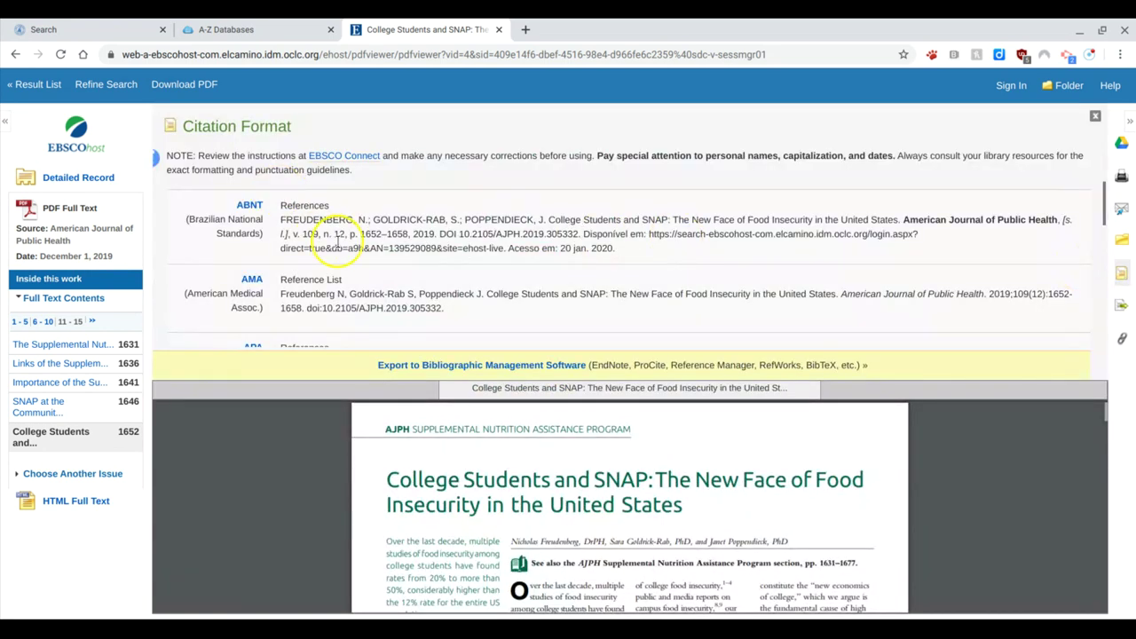
scroll(338, 241, down, 3)
scroll(338, 242, down, 2)
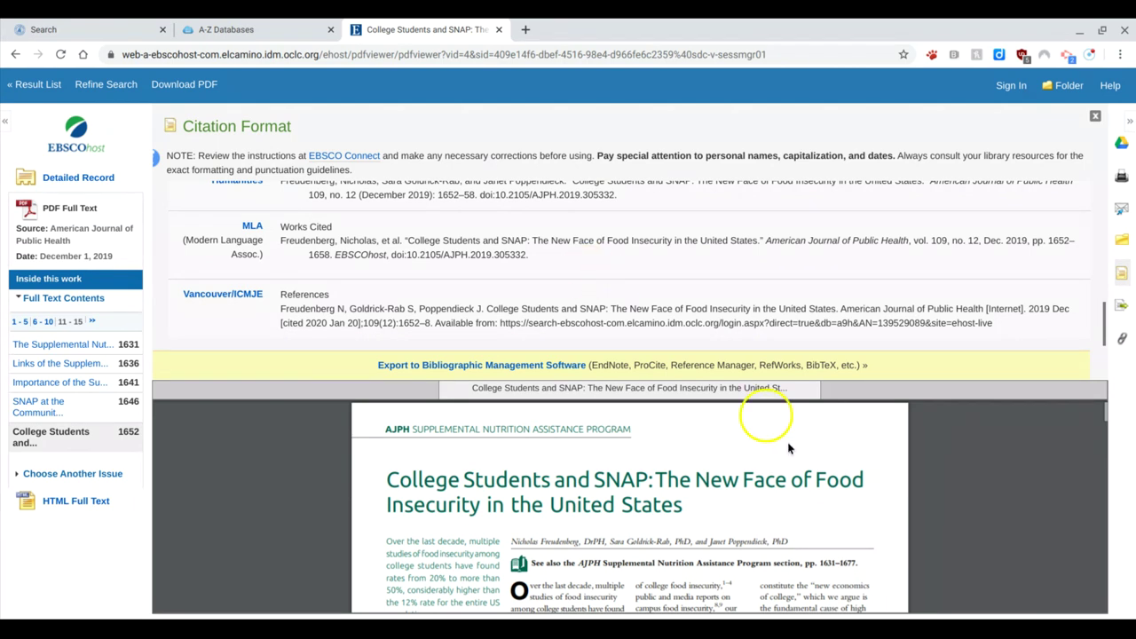
mouse_move(786, 444)
scroll(977, 523, down, 3)
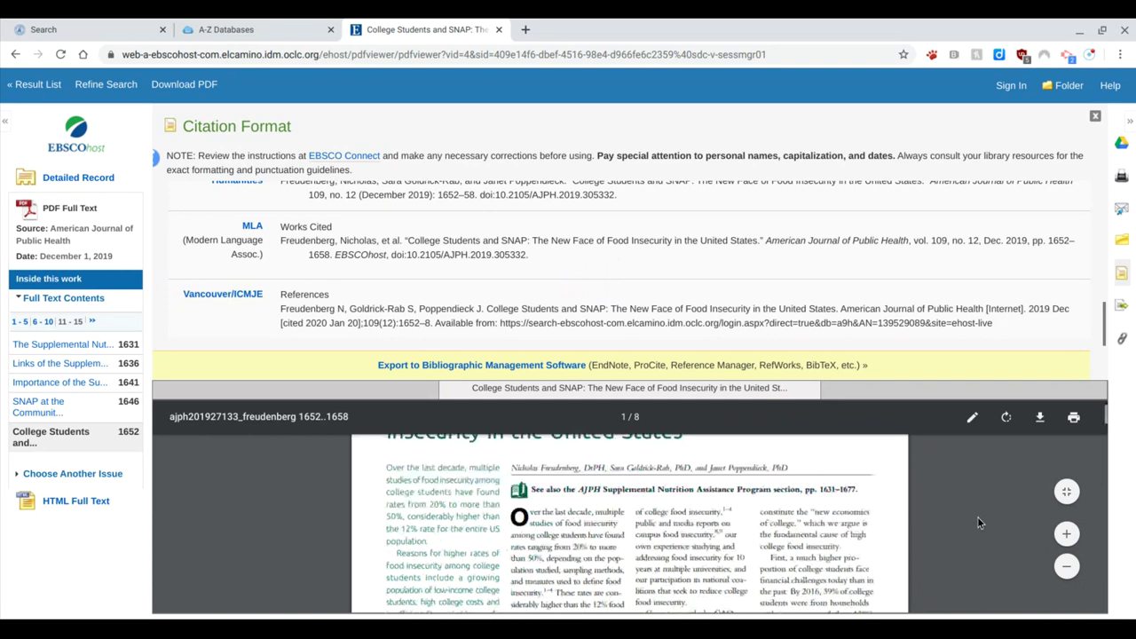
scroll(977, 523, up, 4)
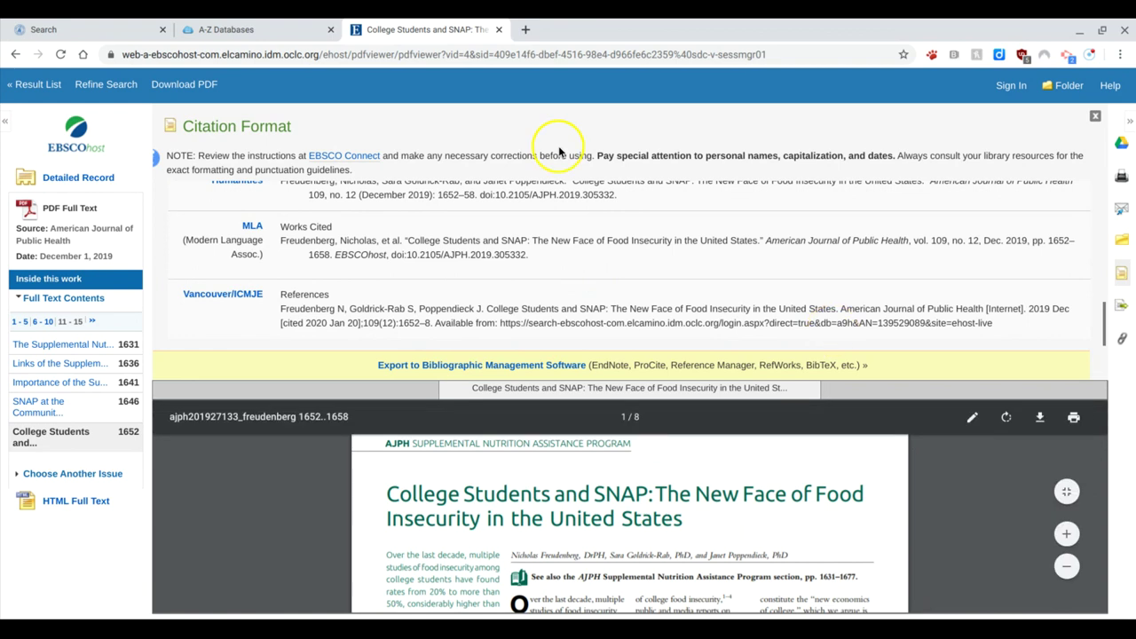
Return to the library's A-Z Databases list, look through the available databases, and open Films on Demand
click(272, 31)
scroll(376, 332, down, 3)
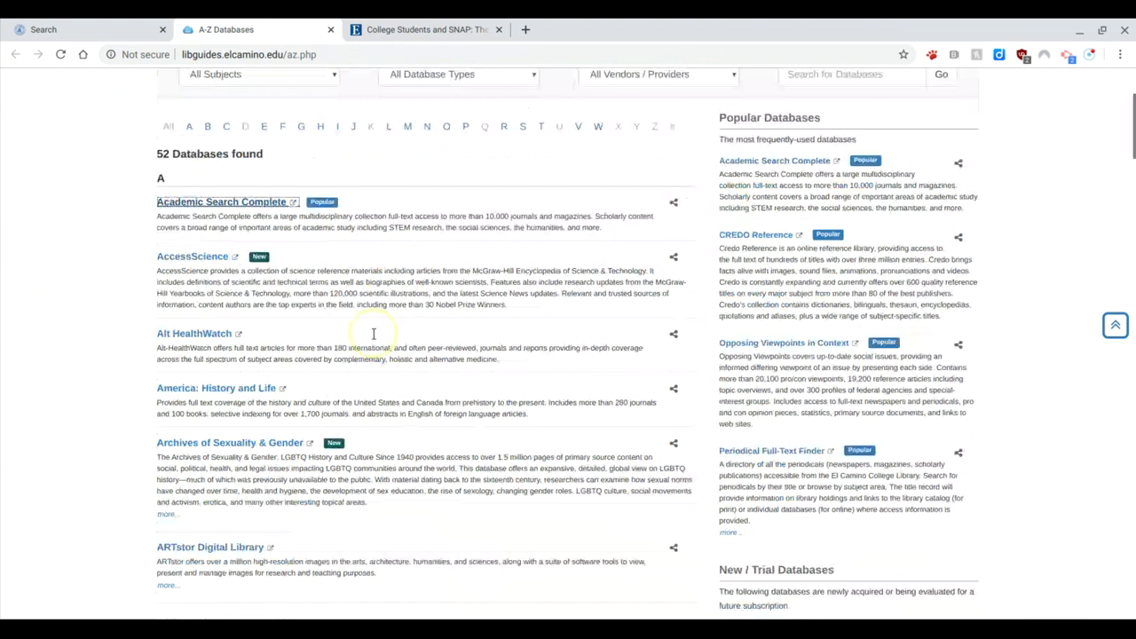
scroll(373, 333, down, 5)
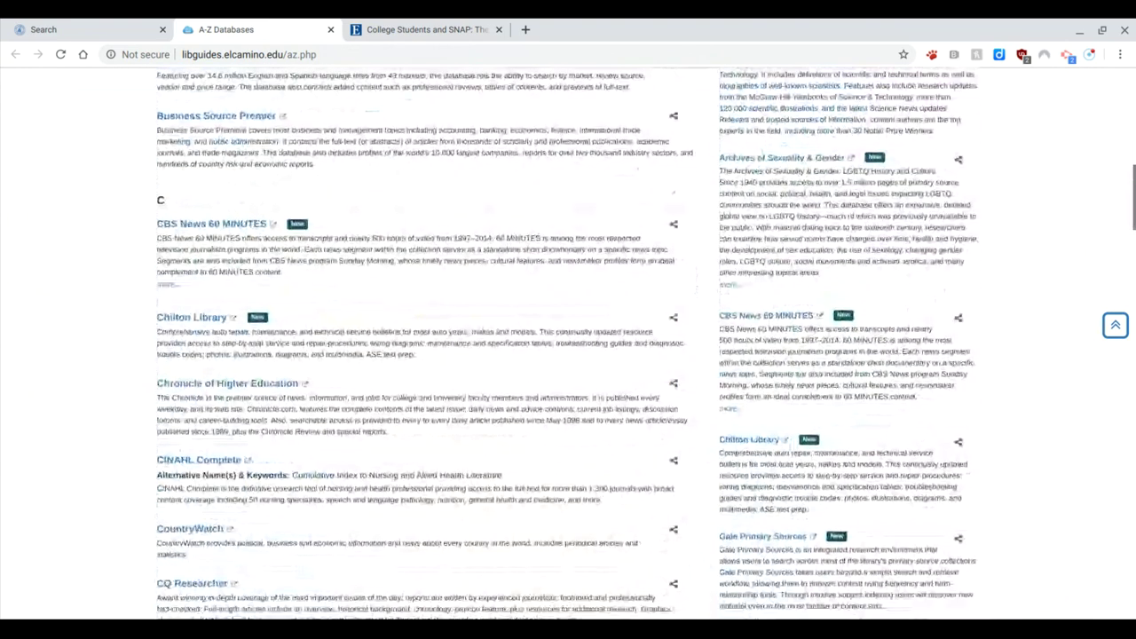
scroll(301, 246, down, 7)
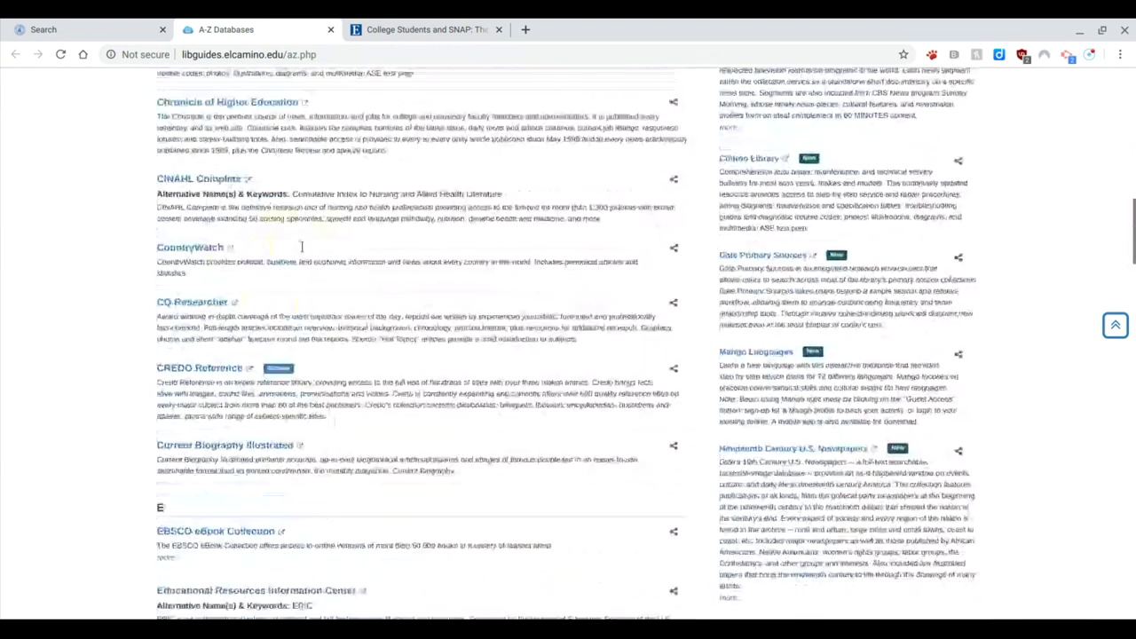
scroll(301, 247, down, 4)
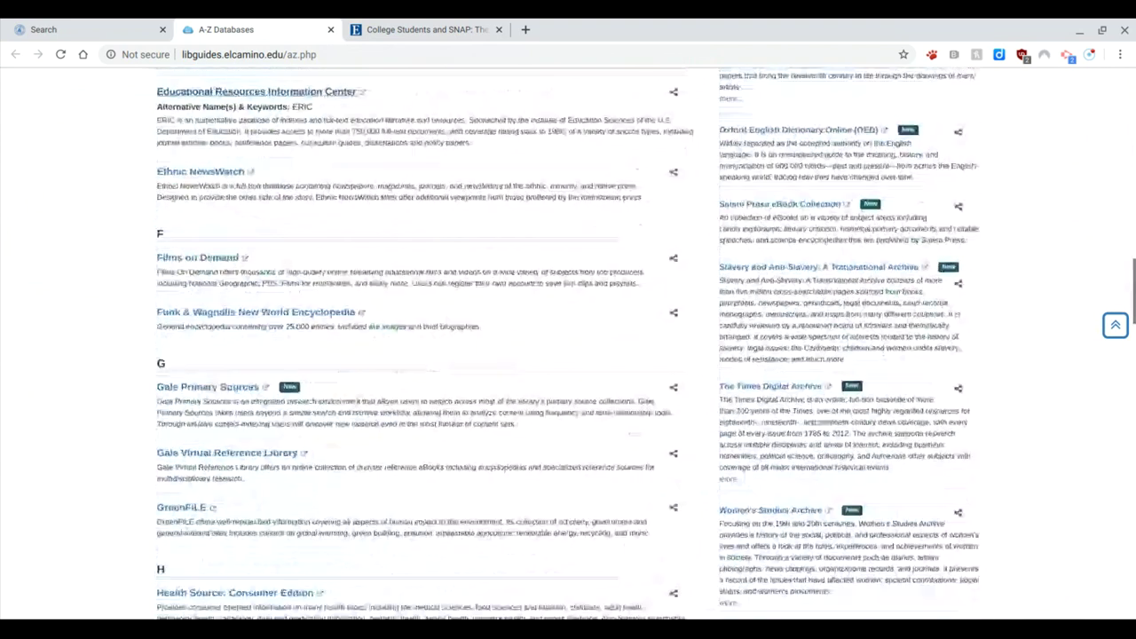
scroll(266, 297, down, 3)
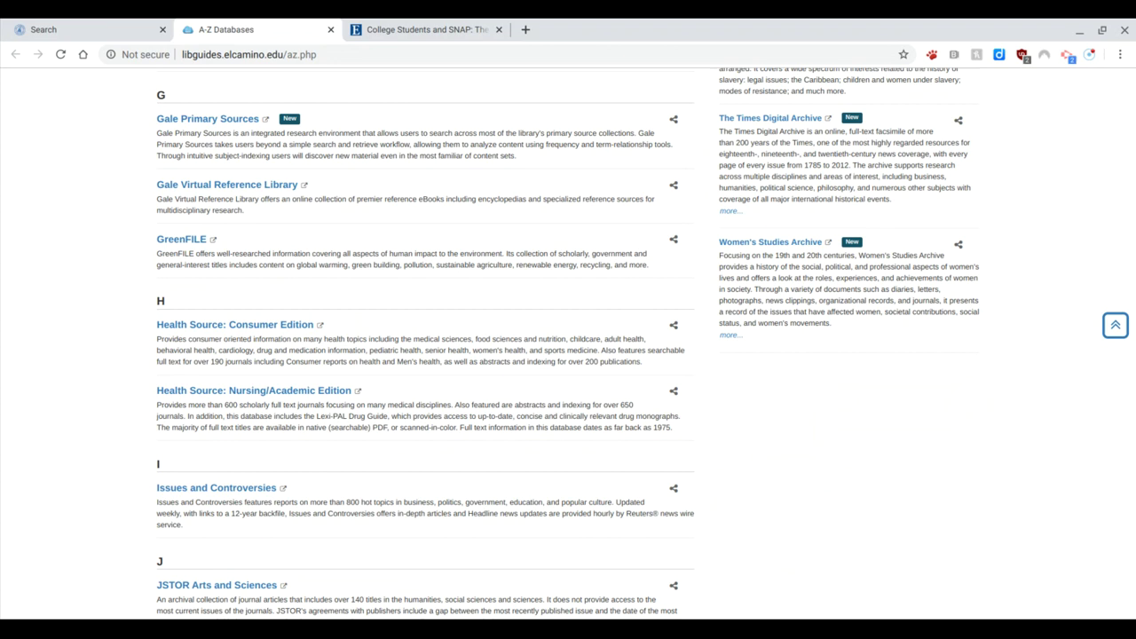
scroll(568, 347, down, 1)
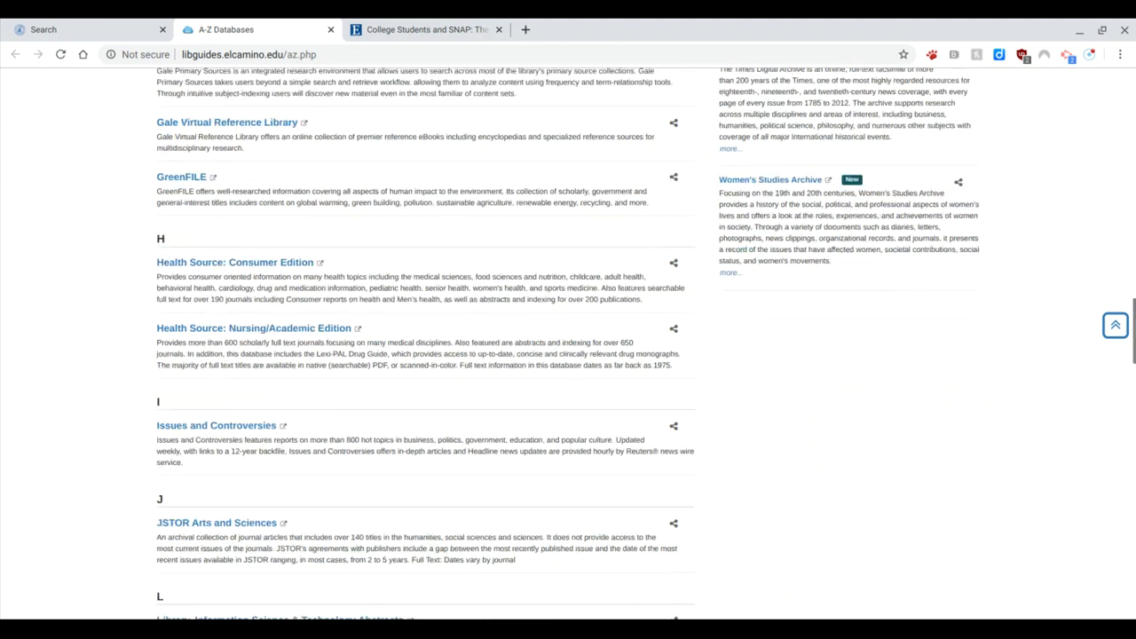
scroll(568, 346, up, 5)
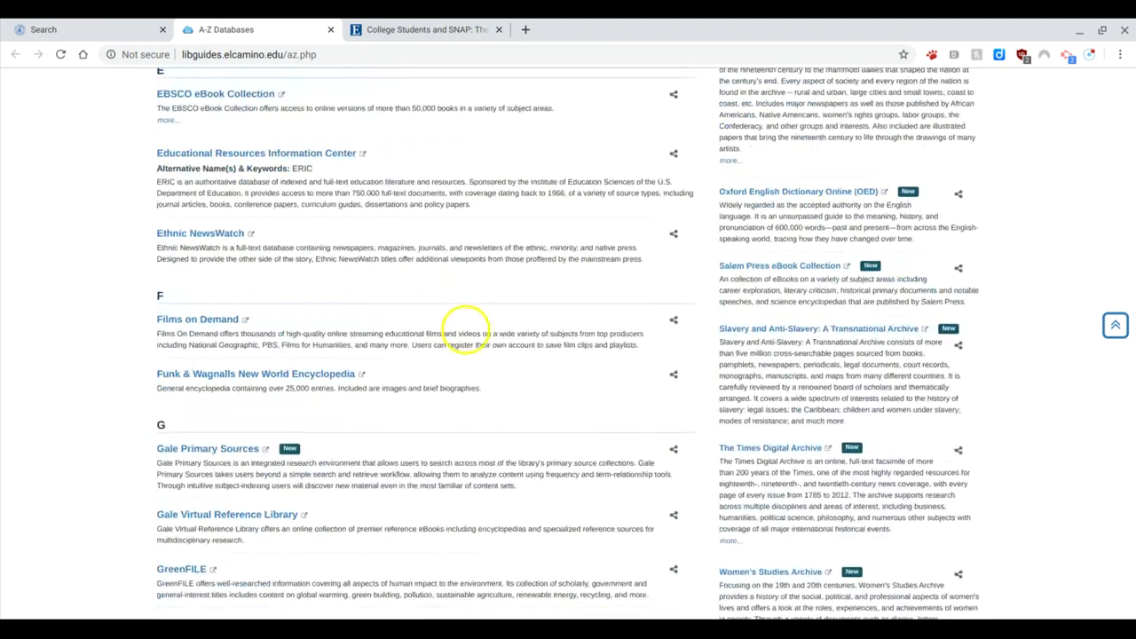
click(194, 321)
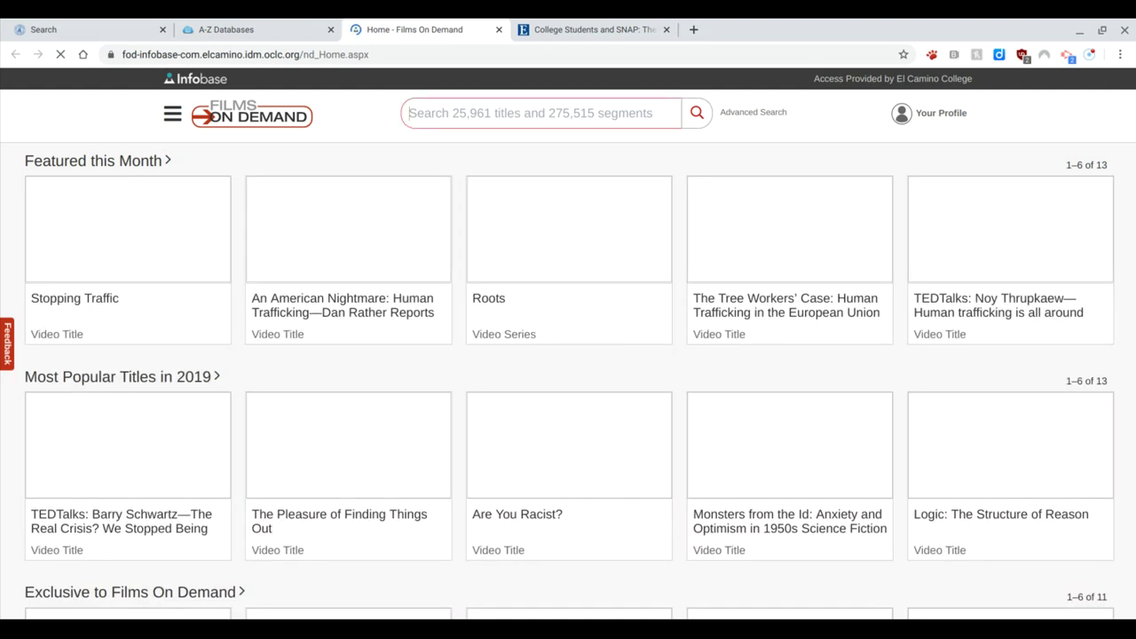
Search the video collection for "food insecurity" and look through the first results
text(foo)
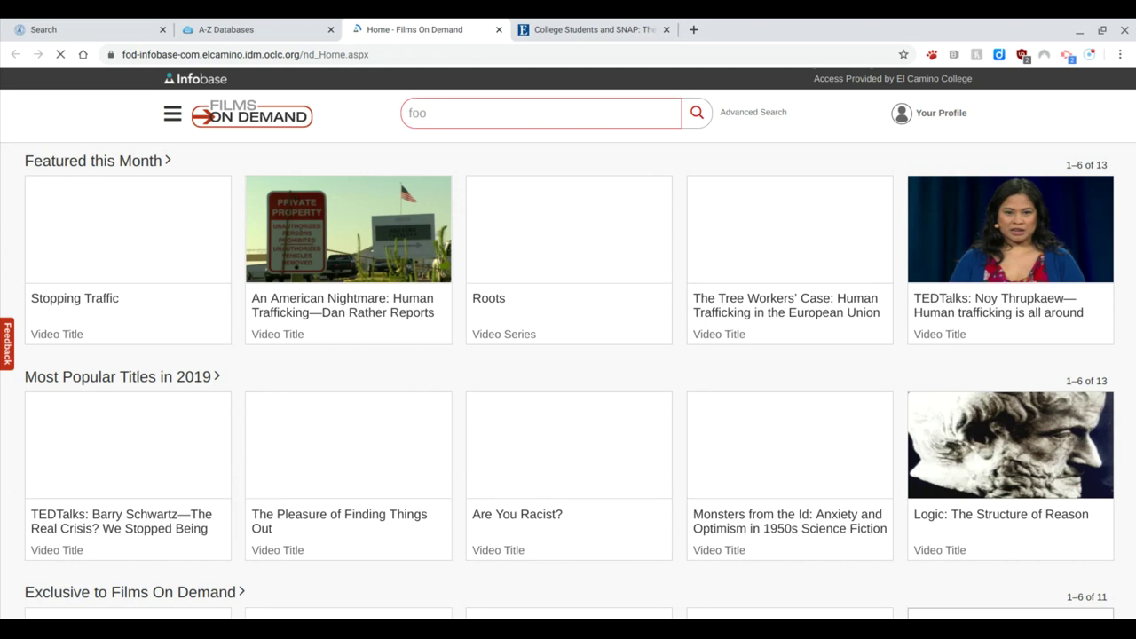
text(d insecurty)
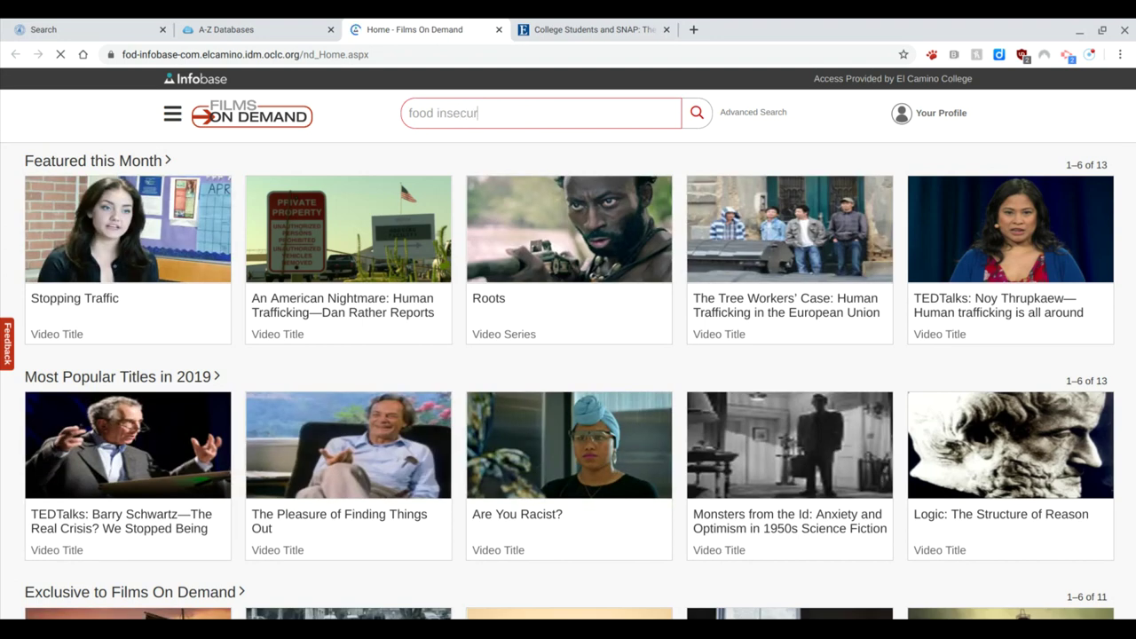
key(BackSpace)
text(i)
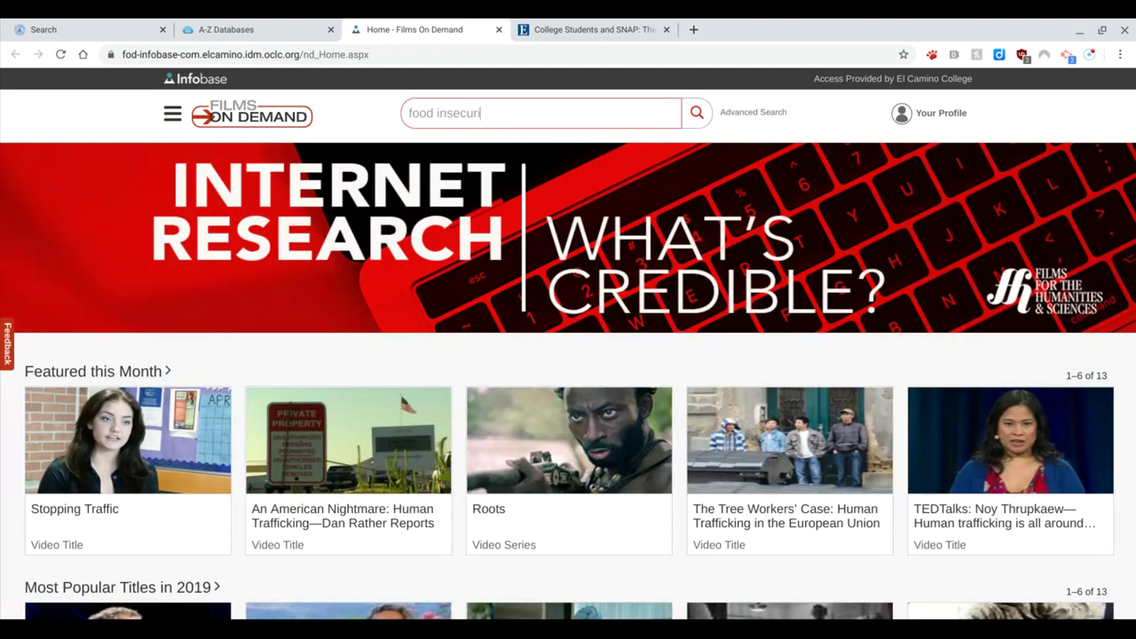
text(ty)
key(Return)
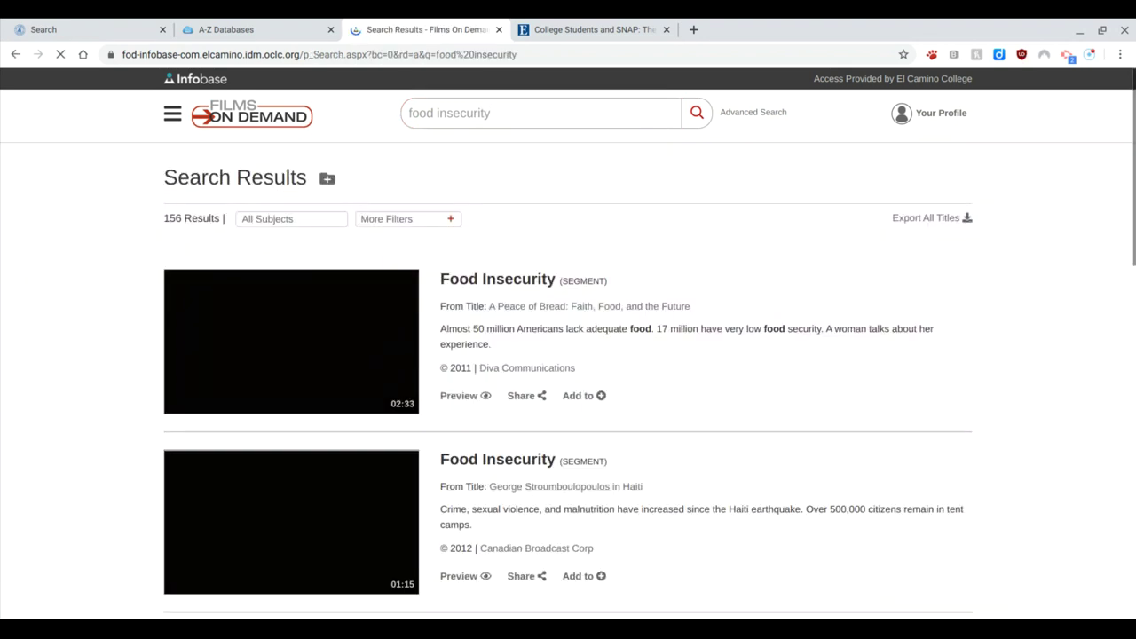
scroll(554, 263, down, 1)
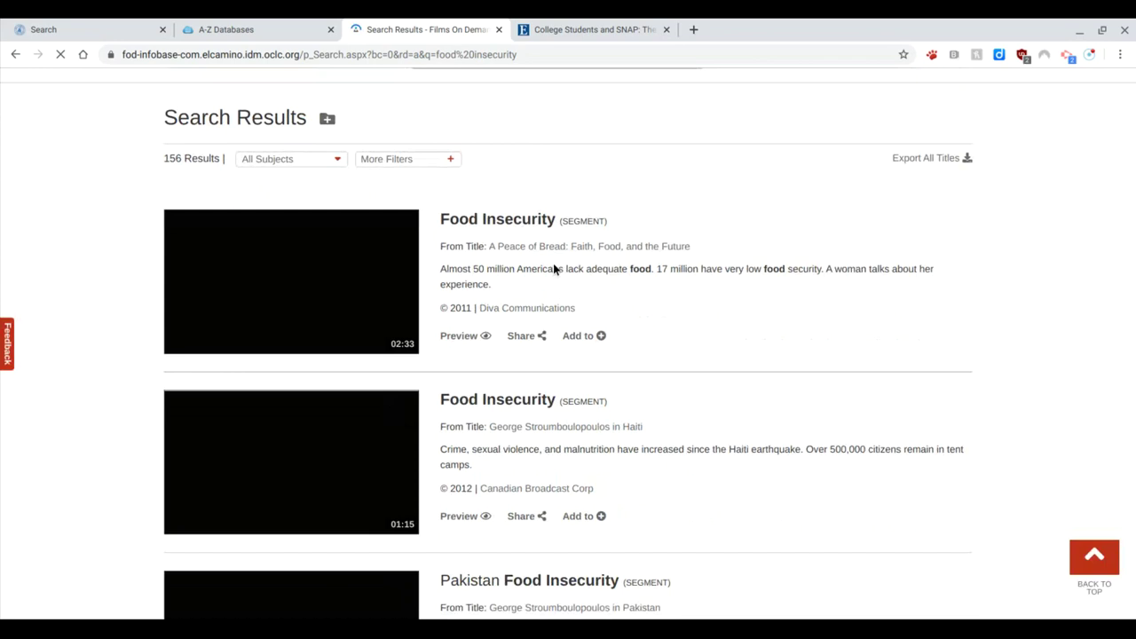
scroll(553, 263, down, 2)
scroll(568, 355, down, 1)
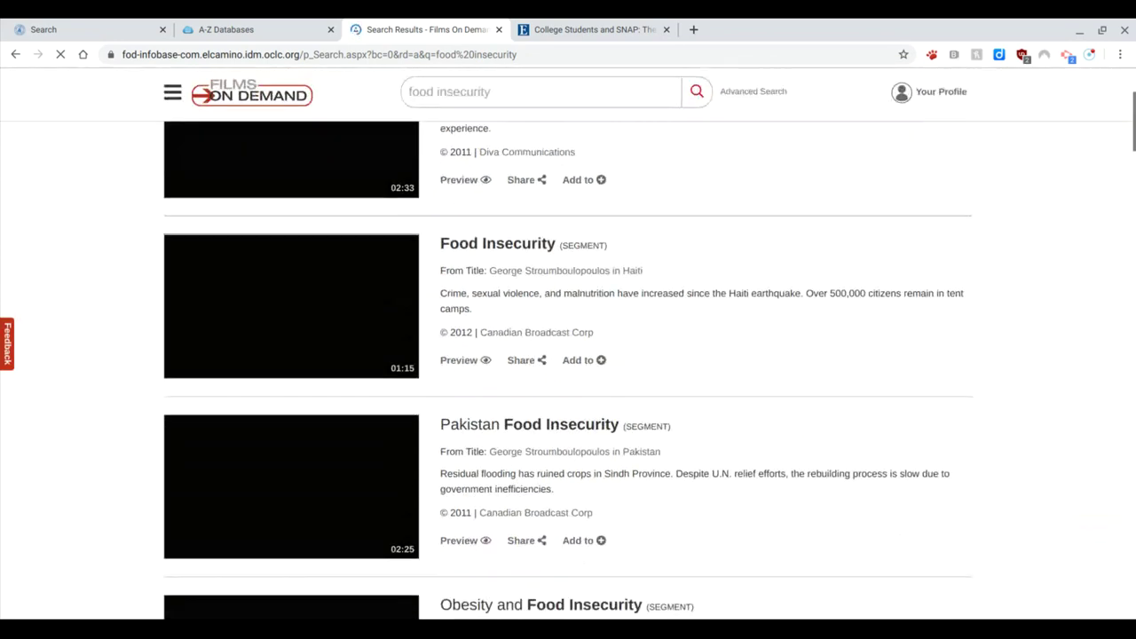
scroll(569, 355, up, 5)
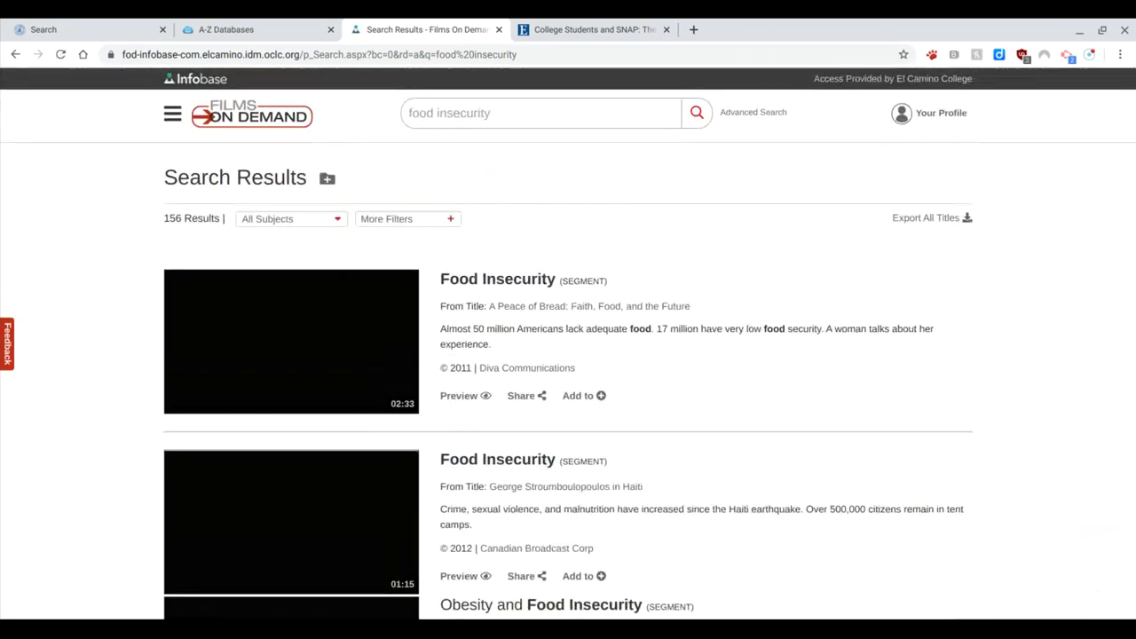